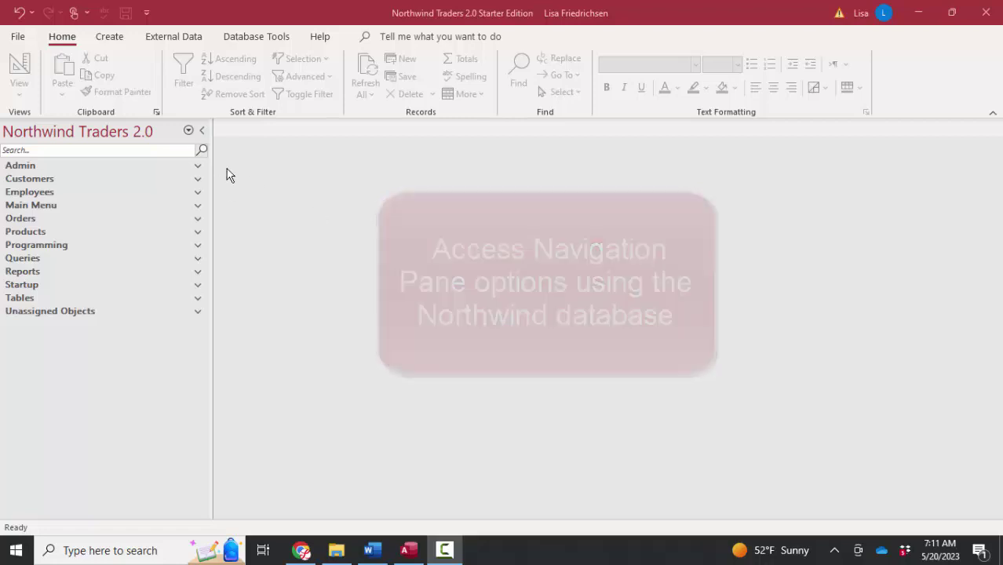
Group the Navigation Pane by Object Type, expanding and collapsing the Tables and Queries groups.
{"action": "left_click", "coordinate": [188, 131]}
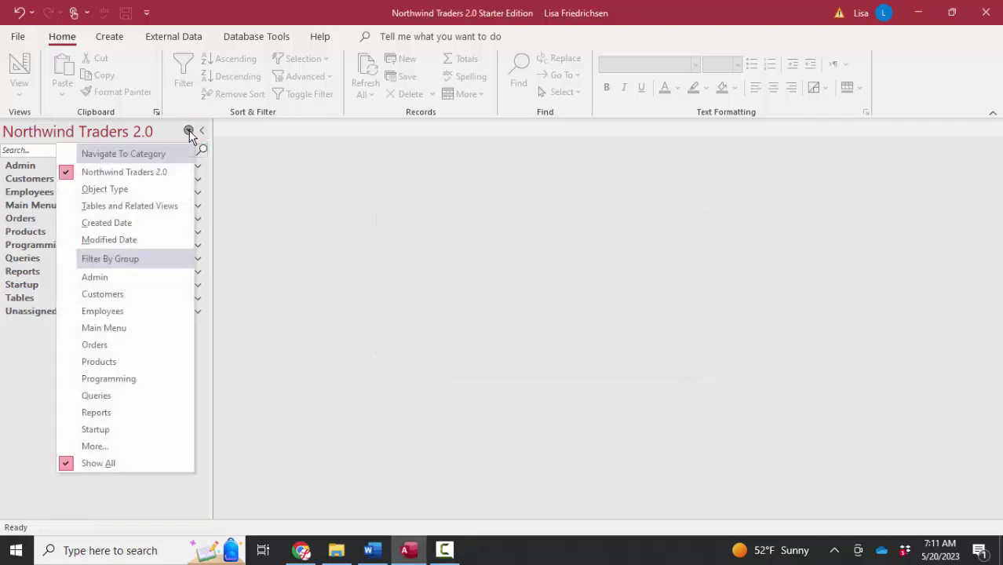
{"action": "left_click", "coordinate": [152, 189]}
{"action": "left_click", "coordinate": [152, 165]}
{"action": "left_click", "coordinate": [152, 166]}
{"action": "left_click", "coordinate": [149, 182]}
{"action": "left_click", "coordinate": [149, 178]}
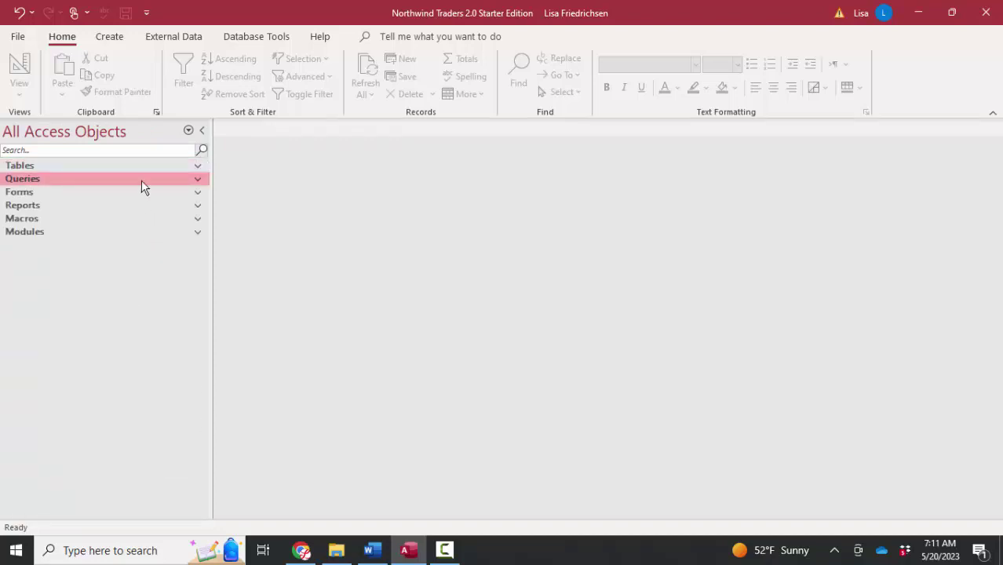
Return the Navigation Pane to the Northwind Traders 2.0 category, check the Admin group's contents and expand the Customers group.
{"action": "left_click", "coordinate": [188, 131]}
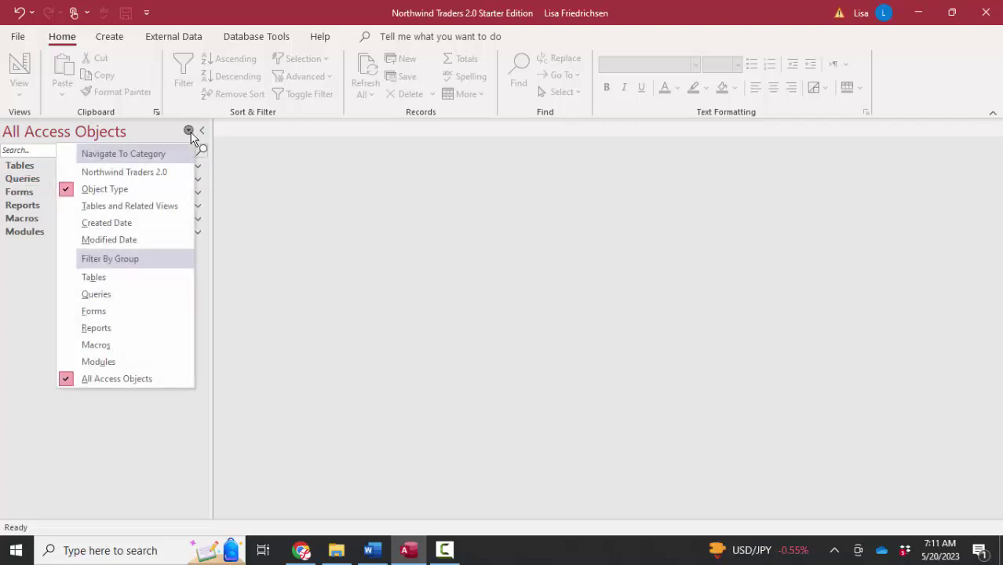
{"action": "left_click", "coordinate": [163, 173]}
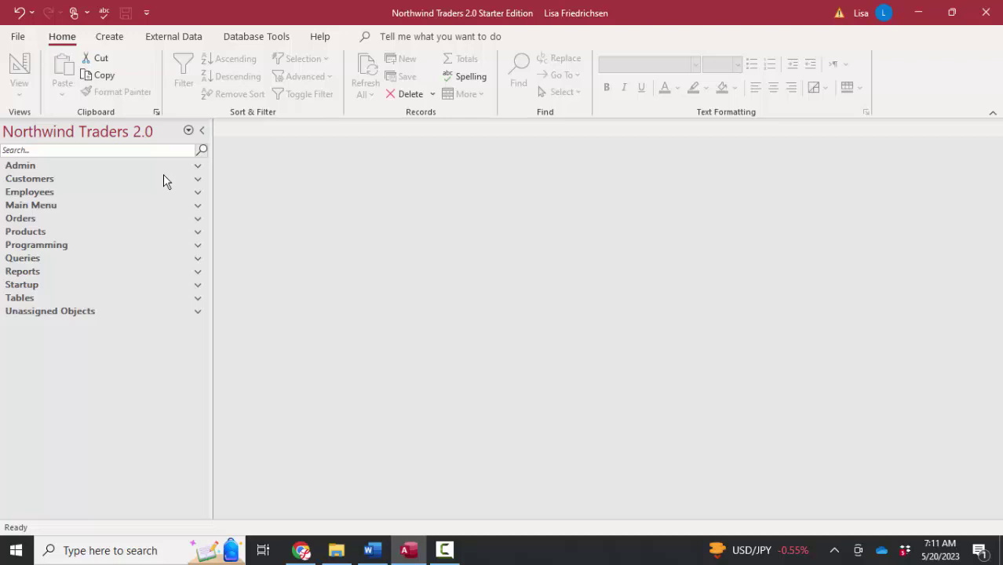
{"action": "left_click", "coordinate": [163, 175]}
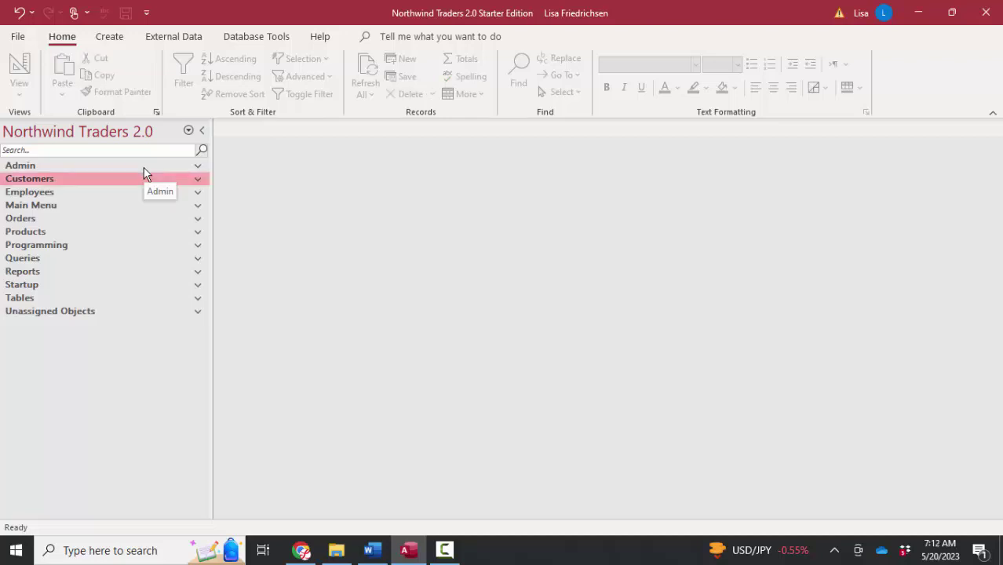
{"action": "left_click", "coordinate": [143, 167]}
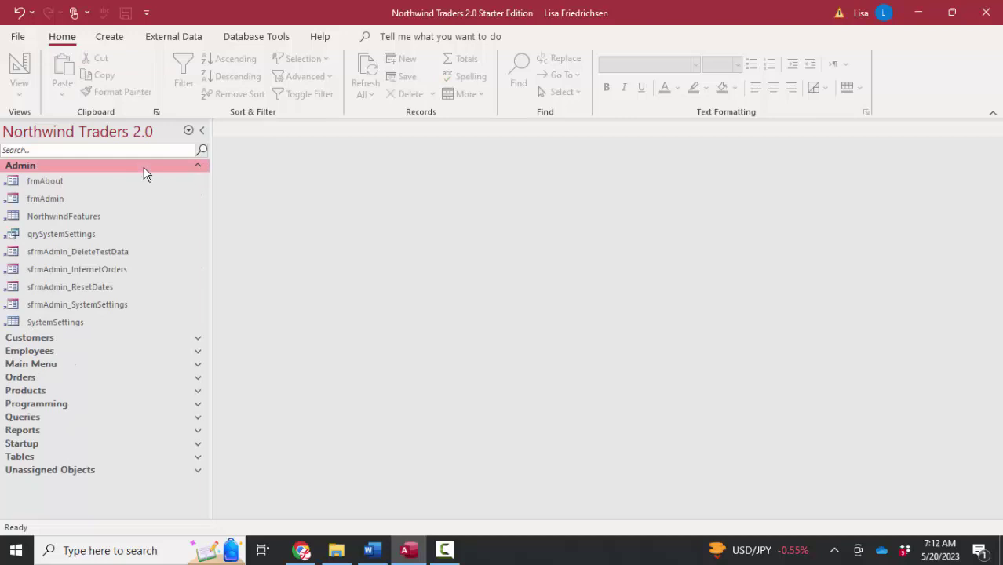
{"action": "left_click", "coordinate": [144, 167]}
{"action": "left_click", "coordinate": [135, 180]}
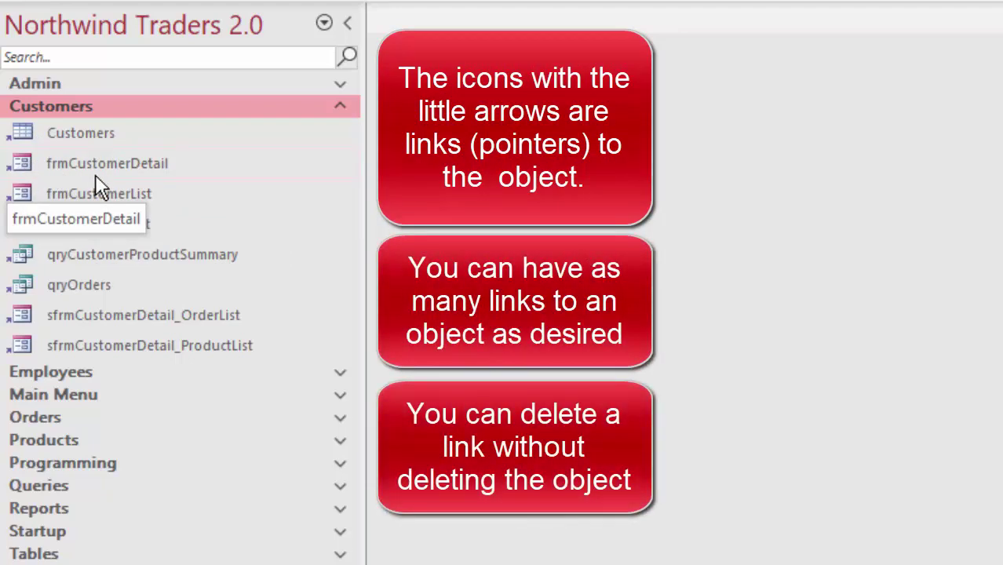
Group the Navigation Pane by Object Type again, and collapse and reopen the whole pane.
{"action": "left_click", "coordinate": [289, 43]}
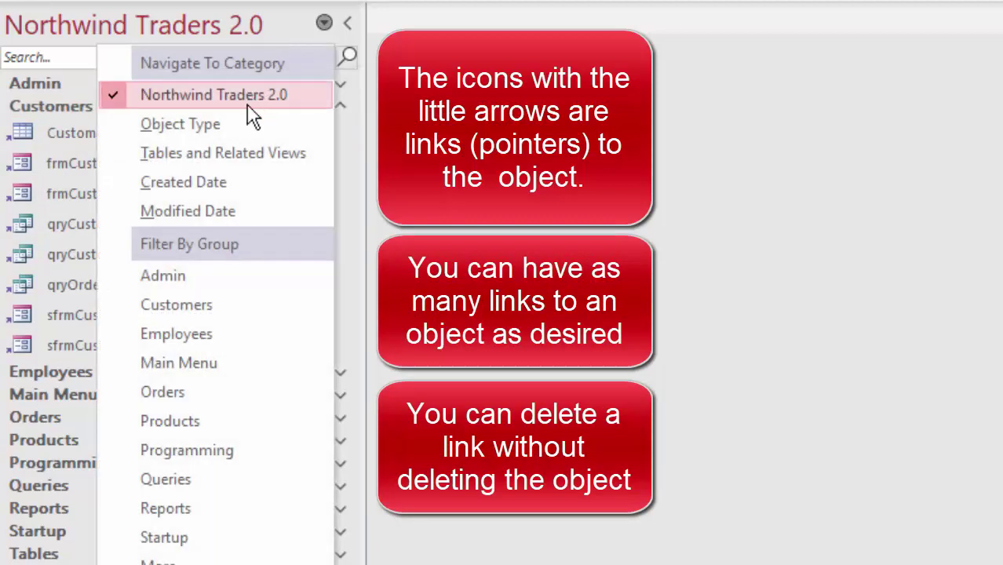
{"action": "key", "text": "Escape"}
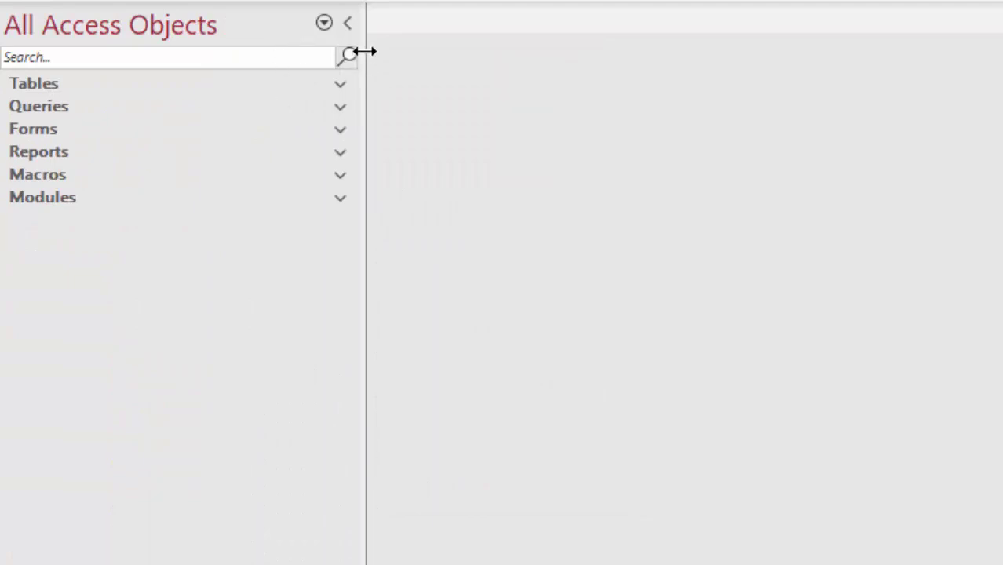
{"action": "left_click", "coordinate": [348, 22]}
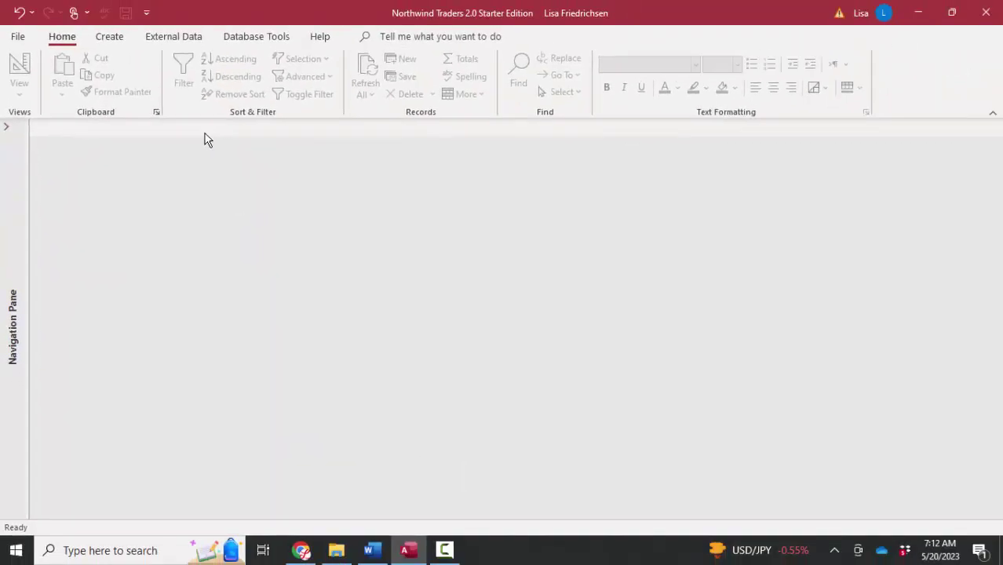
{"action": "left_click", "coordinate": [6, 126]}
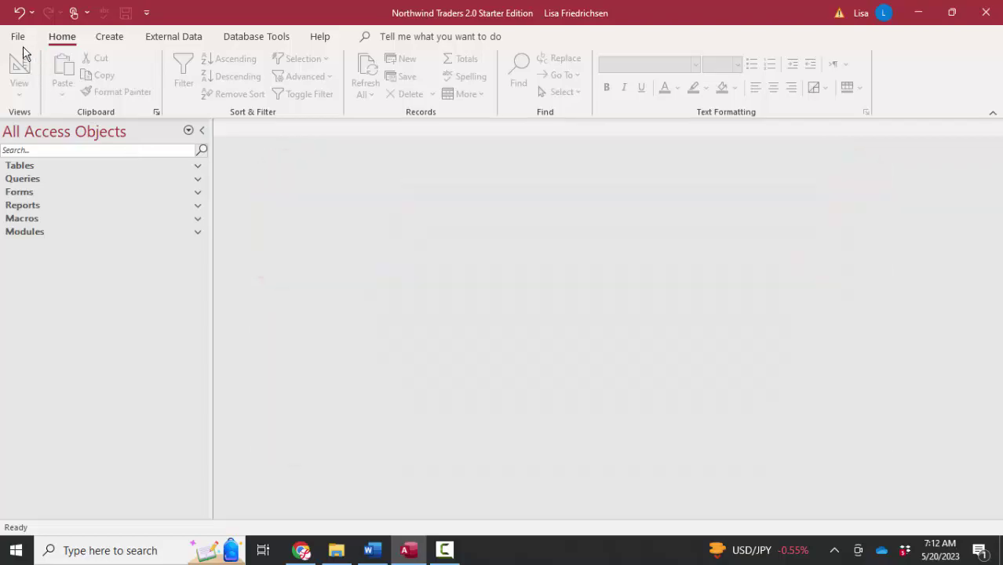
Review the Display Navigation Pane and Navigation Options settings in the current database's Access options.
{"action": "left_click", "coordinate": [20, 41]}
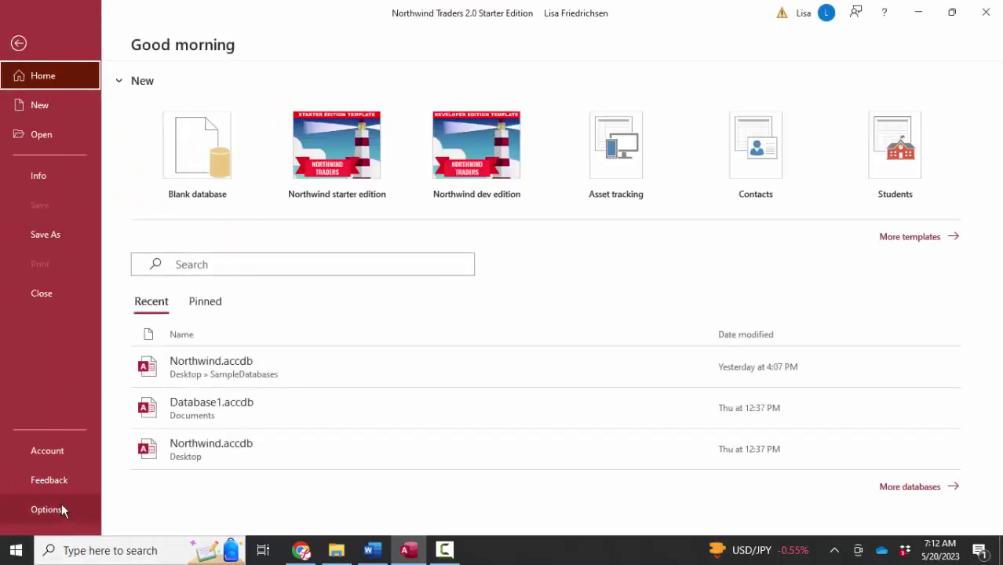
{"action": "left_click", "coordinate": [62, 509]}
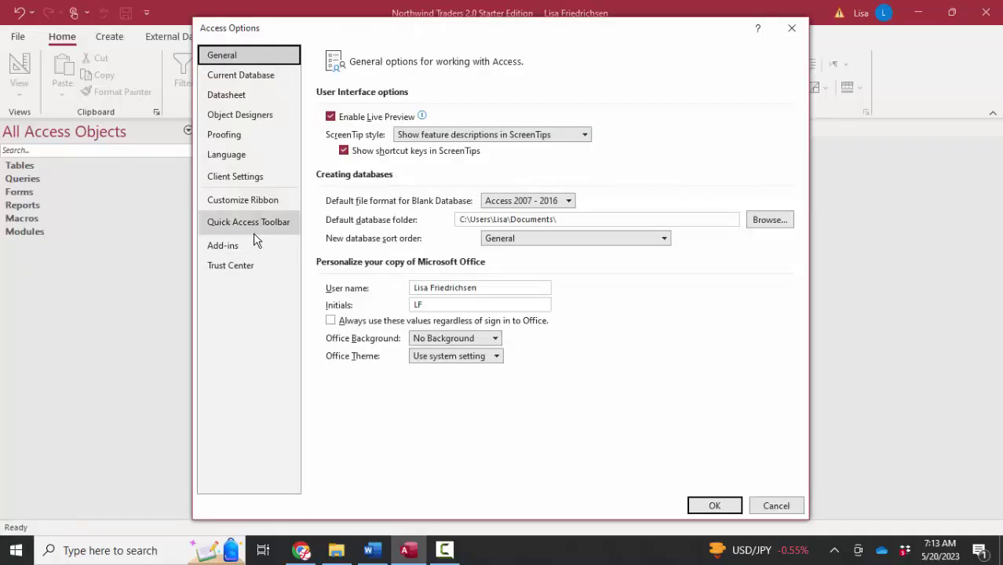
{"action": "left_click", "coordinate": [276, 80]}
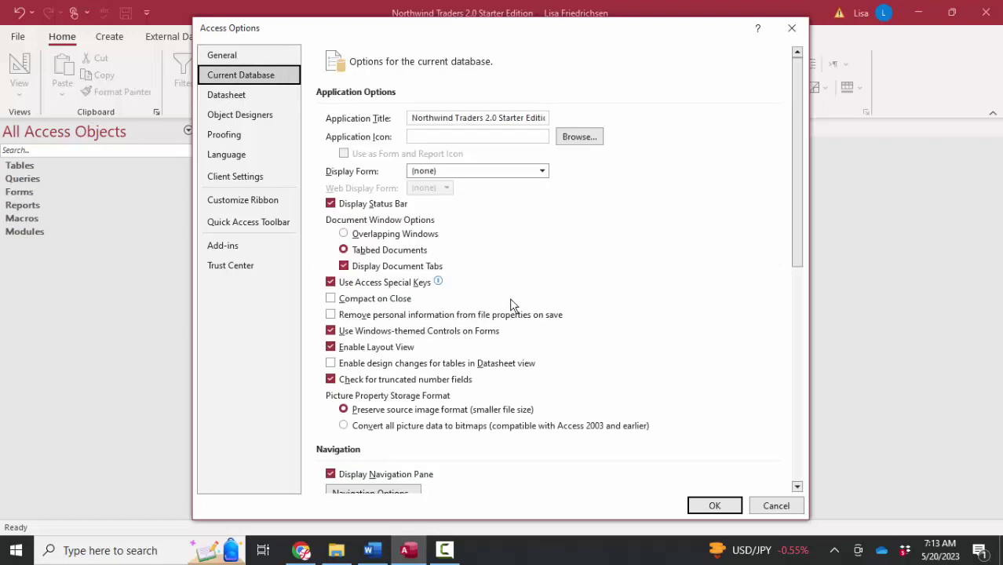
{"action": "scroll", "coordinate": [338, 334], "scroll_direction": "down", "scroll_amount": 3}
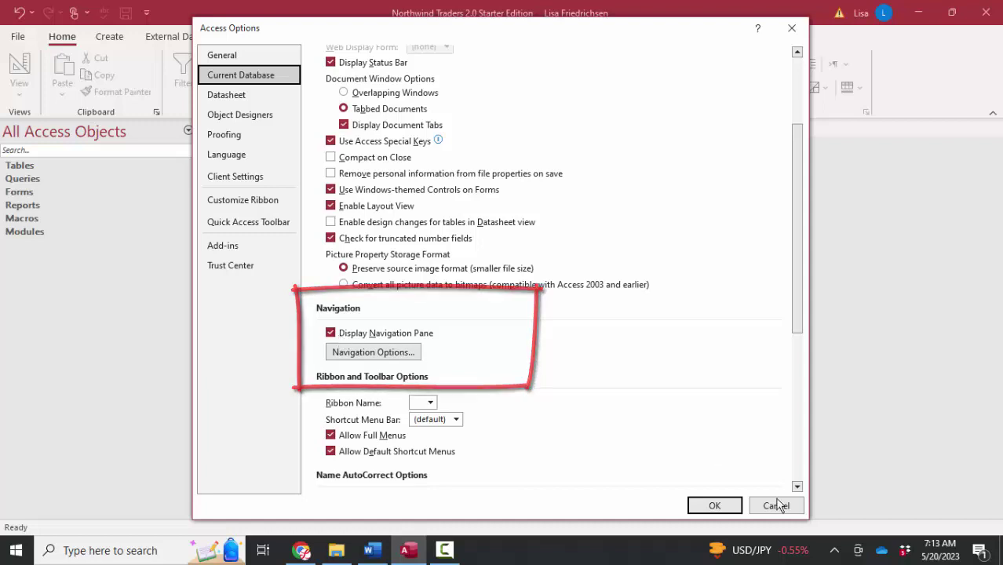
{"action": "left_click", "coordinate": [713, 507]}
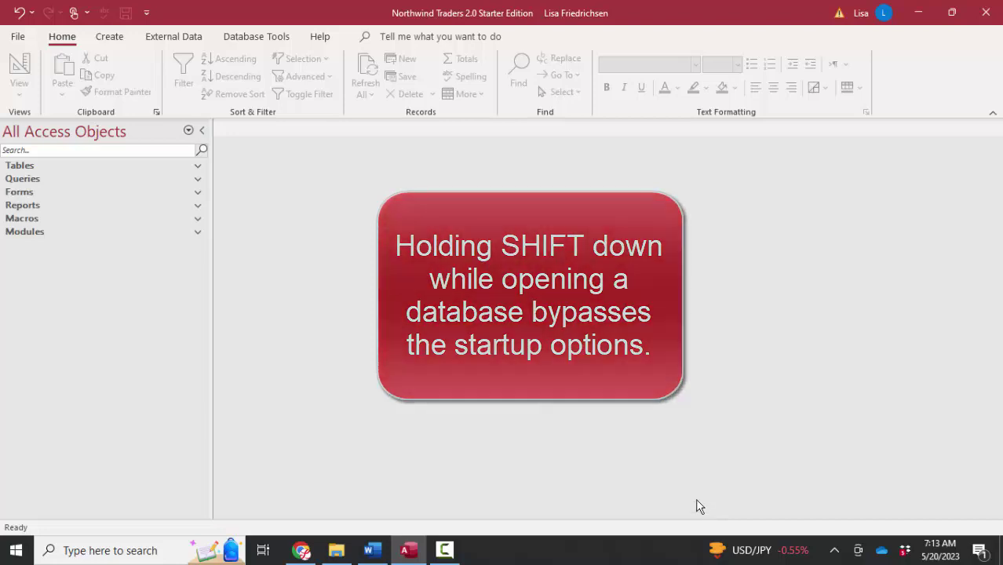
Change the Navigation Pane grouping to Object Type and on to Tables and Related Views, collapsing the Employees and Customers groups.
{"action": "left_click", "coordinate": [161, 134]}
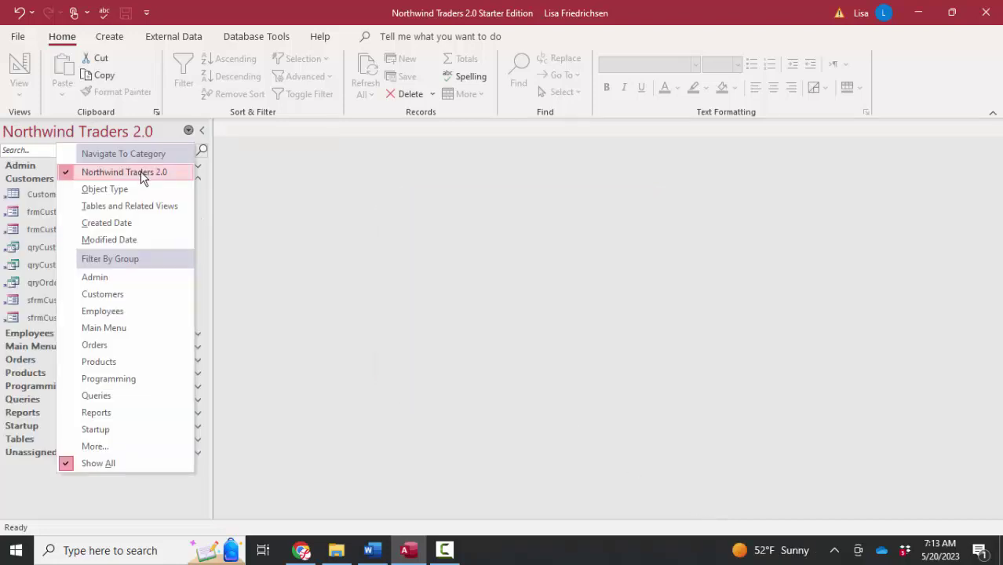
{"action": "left_click", "coordinate": [133, 191]}
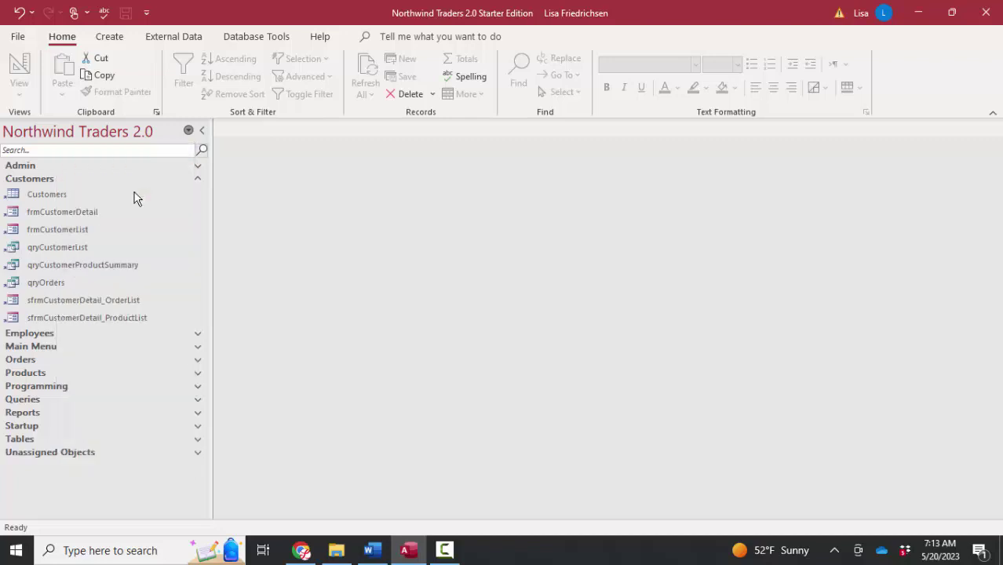
{"action": "left_click", "coordinate": [155, 133]}
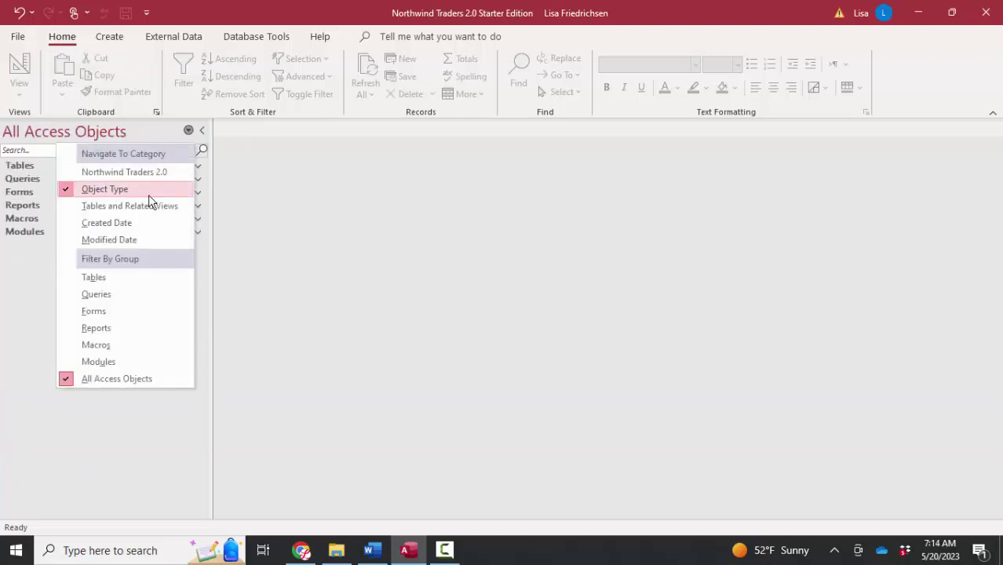
{"action": "left_click", "coordinate": [145, 207]}
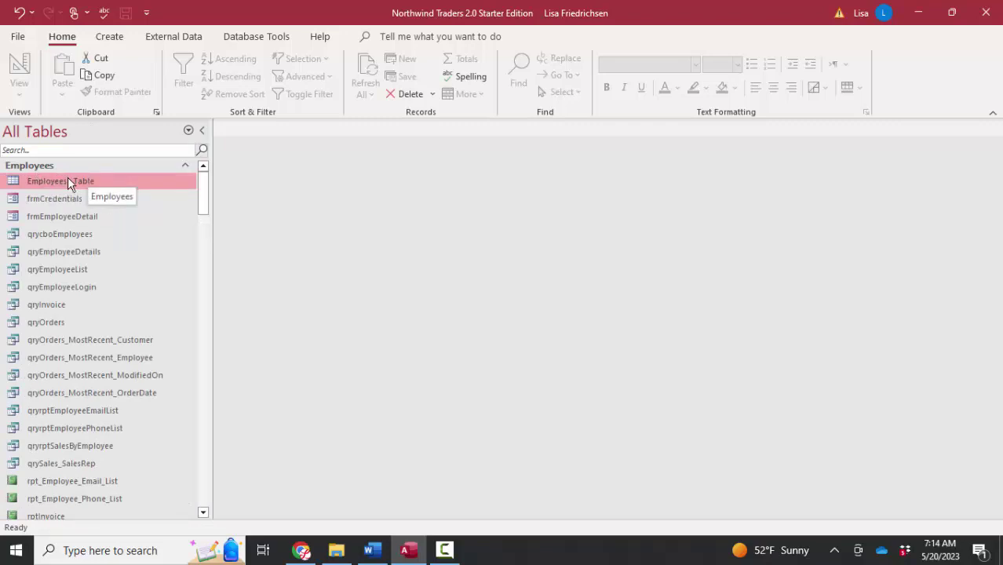
{"action": "left_click", "coordinate": [186, 168]}
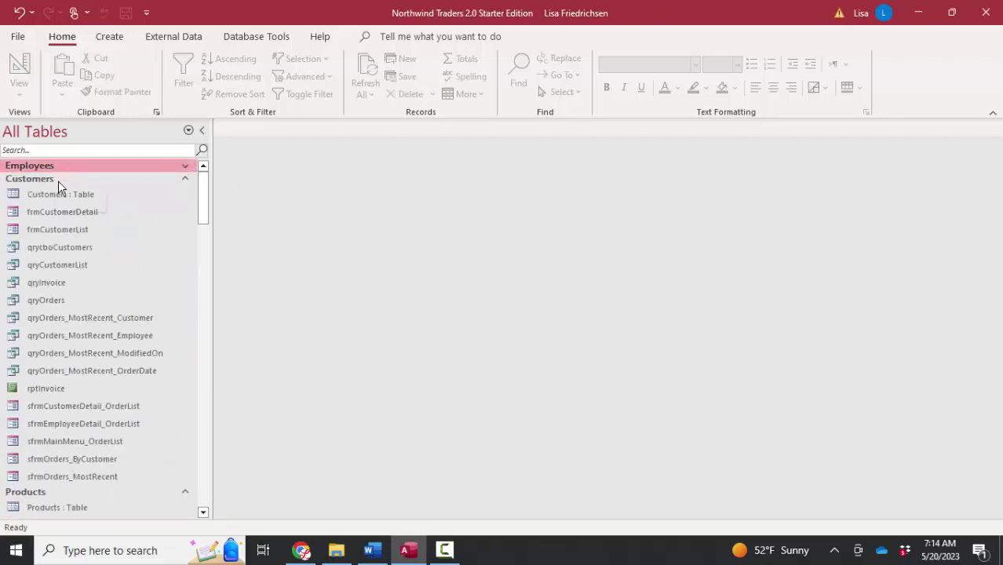
{"action": "left_click", "coordinate": [186, 179]}
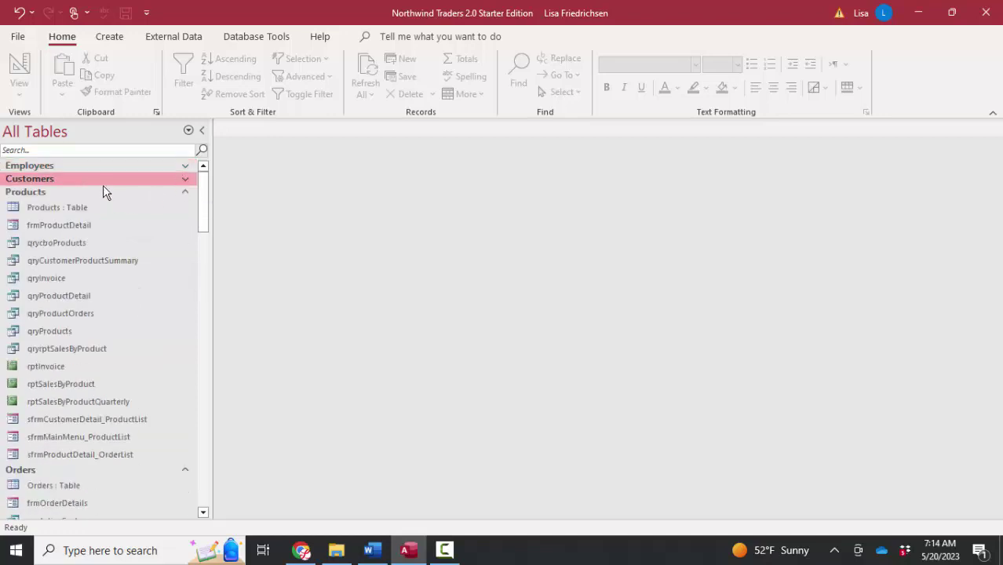
Group the Navigation Pane objects by Created Date, followed by Modified Date.
{"action": "left_click", "coordinate": [123, 138]}
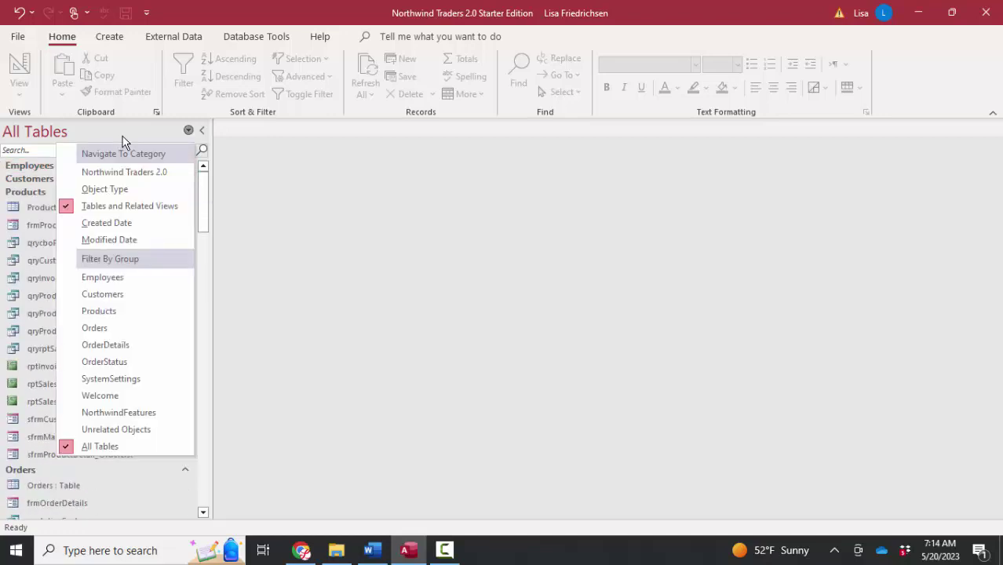
{"action": "left_click", "coordinate": [130, 225]}
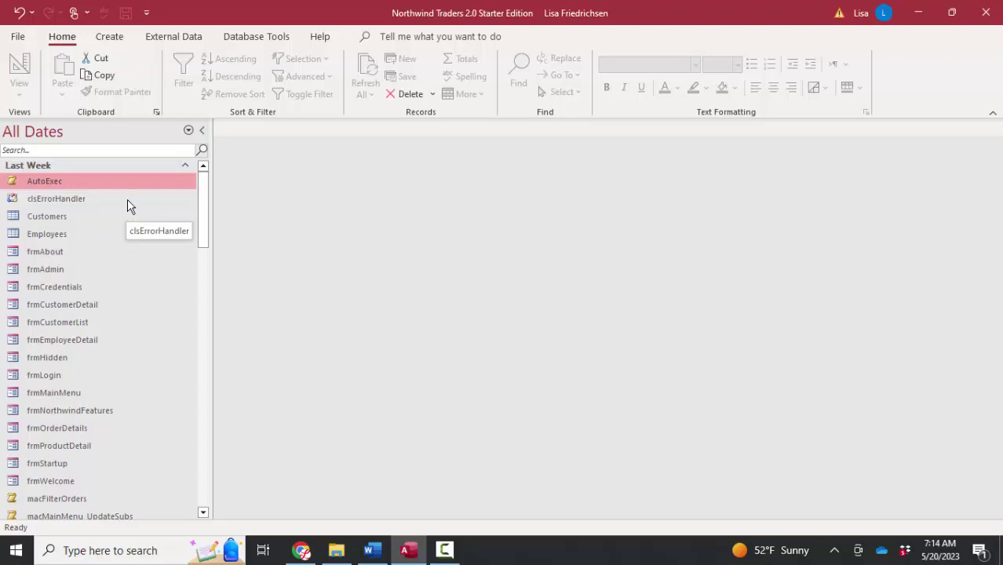
{"action": "left_click", "coordinate": [187, 131]}
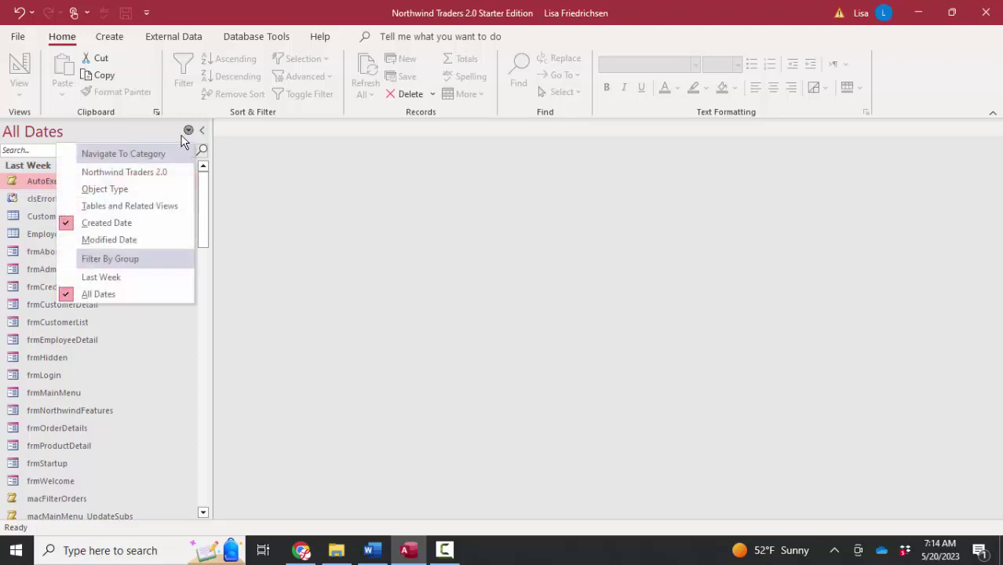
{"action": "left_click", "coordinate": [136, 239]}
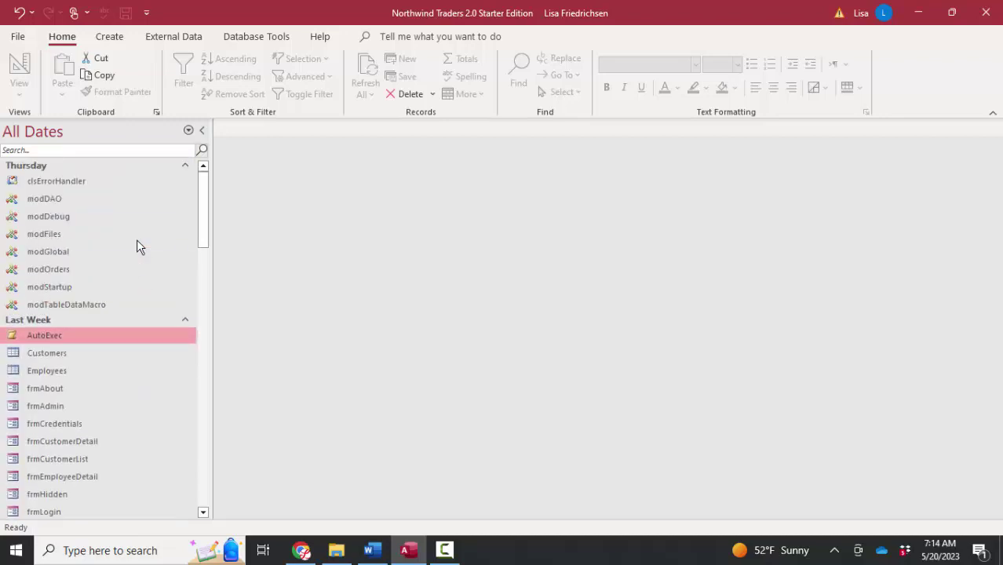
Regroup the Navigation Pane by Object Type, filter it to Queries only and restore All Access Objects.
{"action": "left_click", "coordinate": [138, 135]}
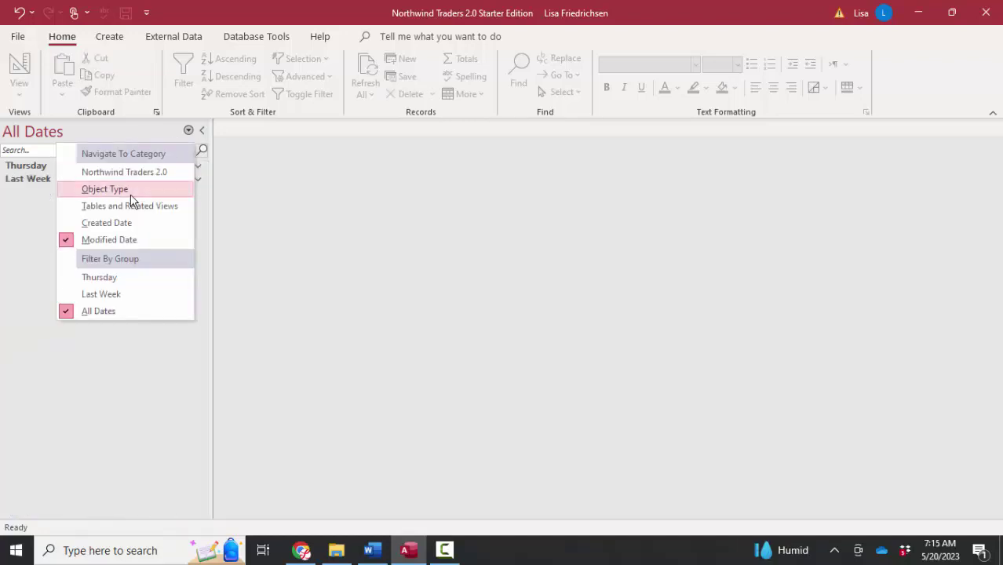
{"action": "left_click", "coordinate": [132, 197]}
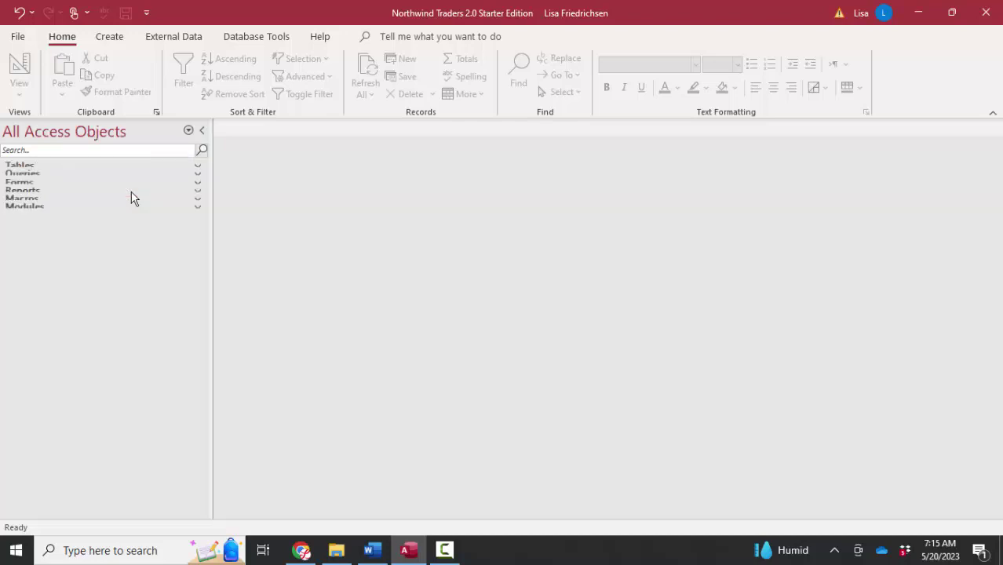
{"action": "left_click", "coordinate": [183, 135]}
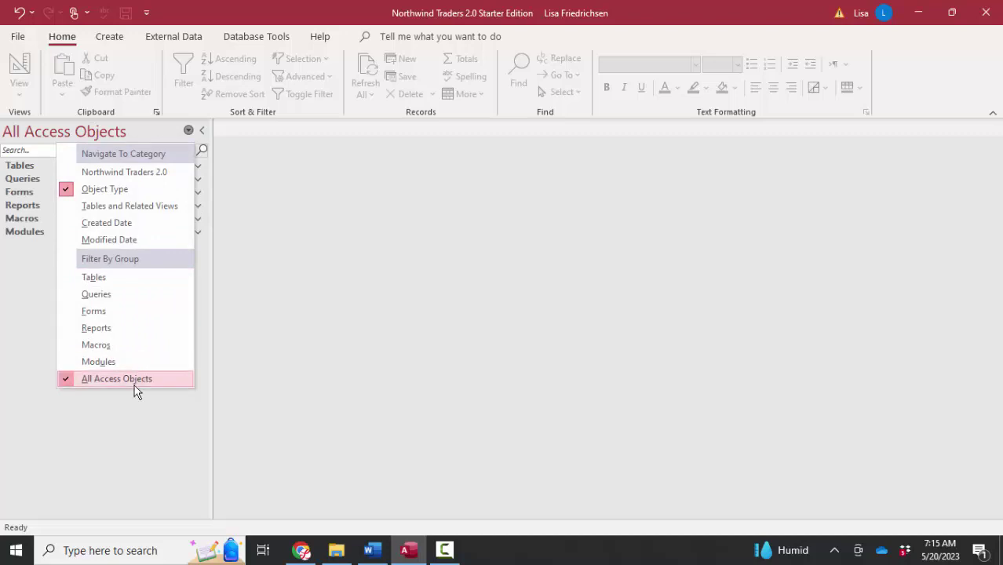
{"action": "left_click", "coordinate": [98, 294]}
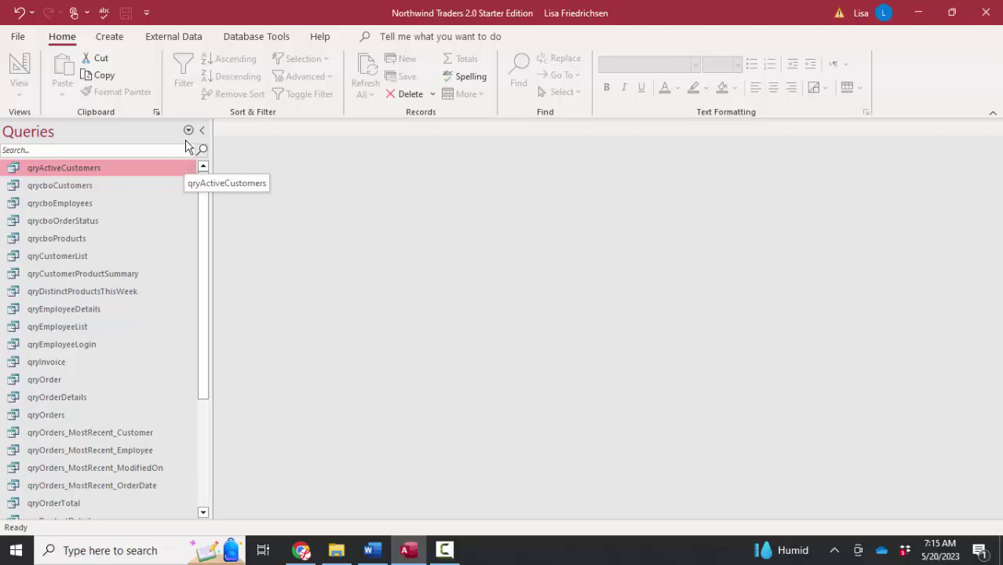
{"action": "left_click", "coordinate": [152, 139]}
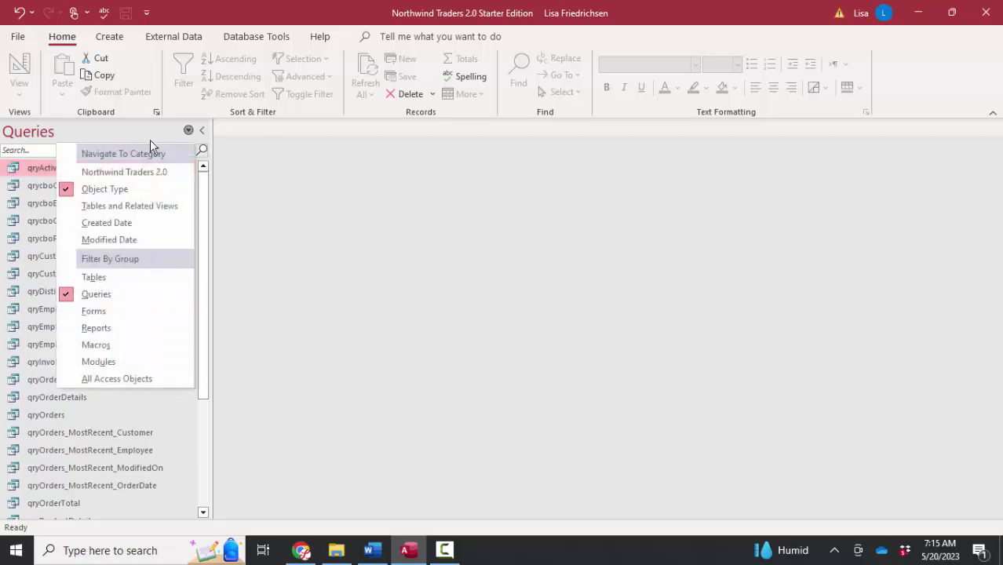
{"action": "left_click", "coordinate": [110, 380]}
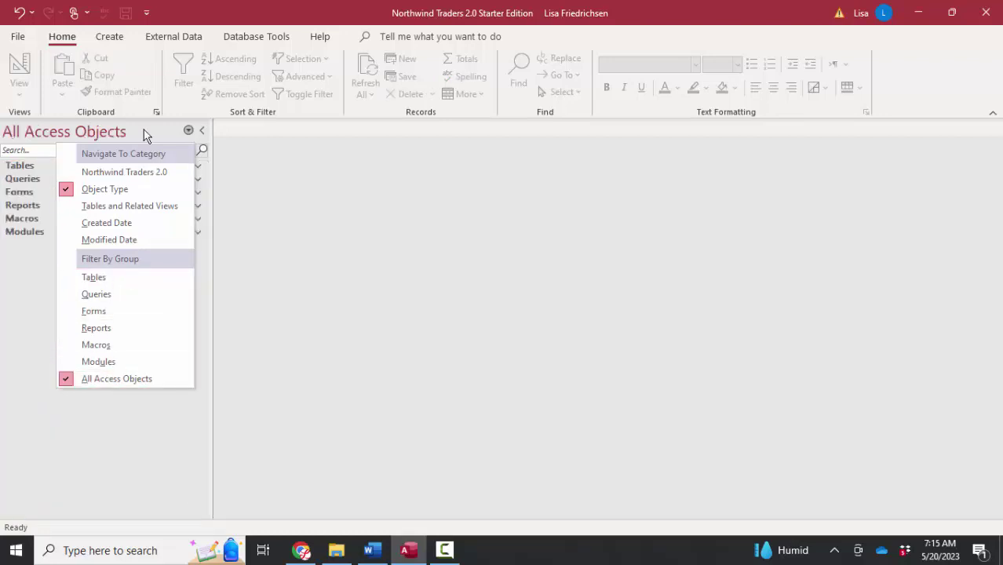
Review the Navigation Pane's sort choices, display its objects in Details view and expand the Tables group.
{"action": "left_click", "coordinate": [187, 130]}
{"action": "left_click", "coordinate": [186, 131]}
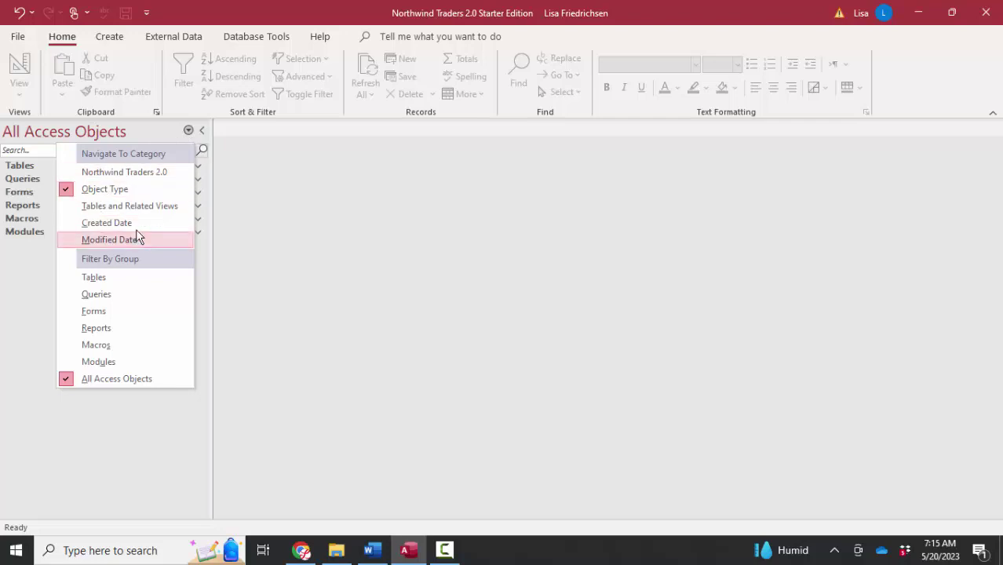
{"action": "right_click", "coordinate": [129, 132]}
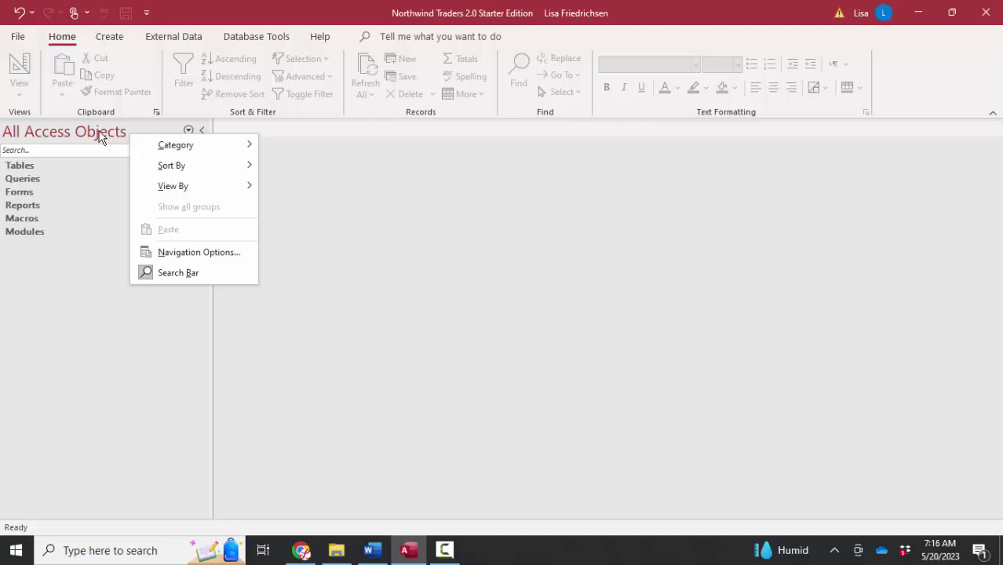
{"action": "mouse_move", "coordinate": [180, 153]}
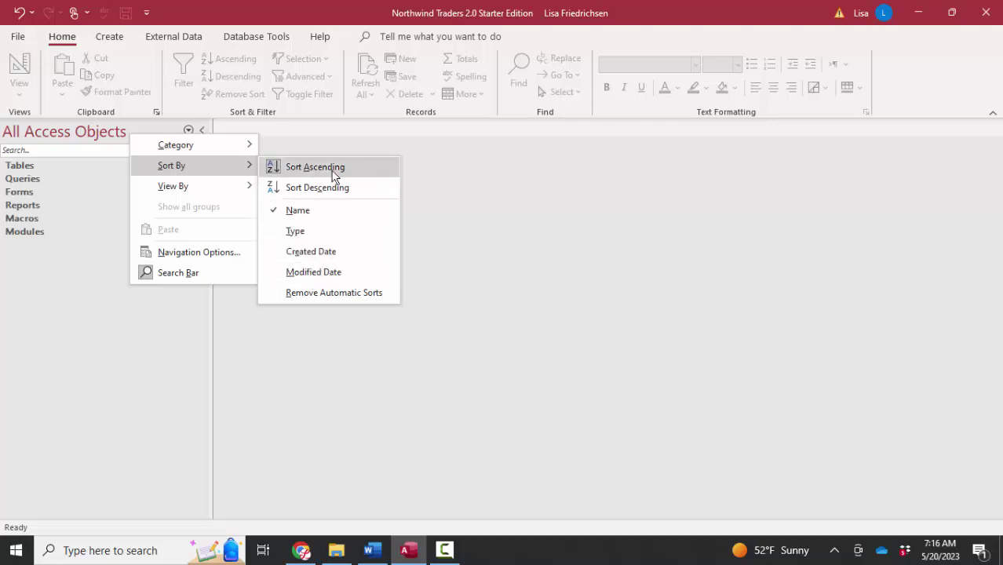
{"action": "mouse_move", "coordinate": [234, 193]}
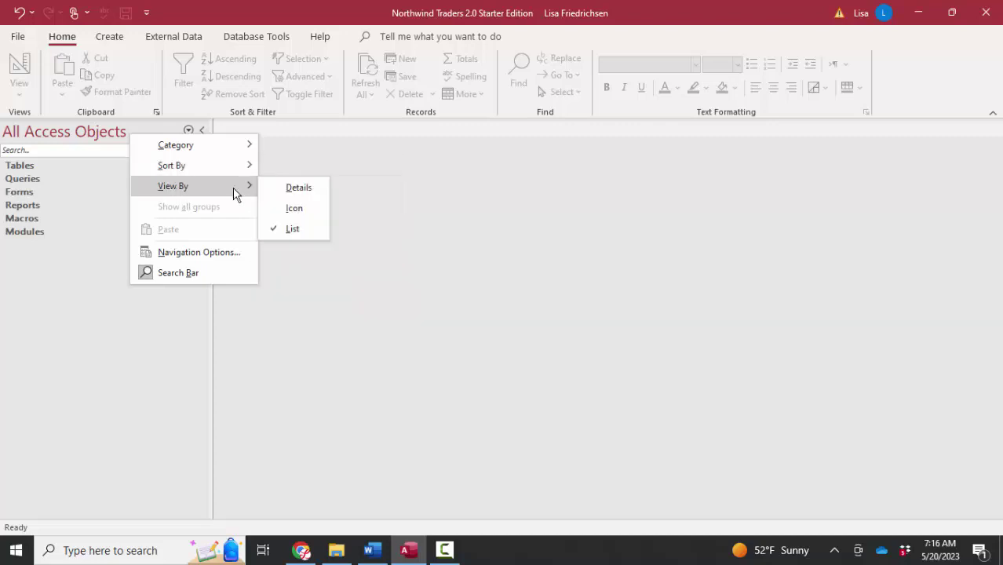
{"action": "left_click", "coordinate": [303, 194]}
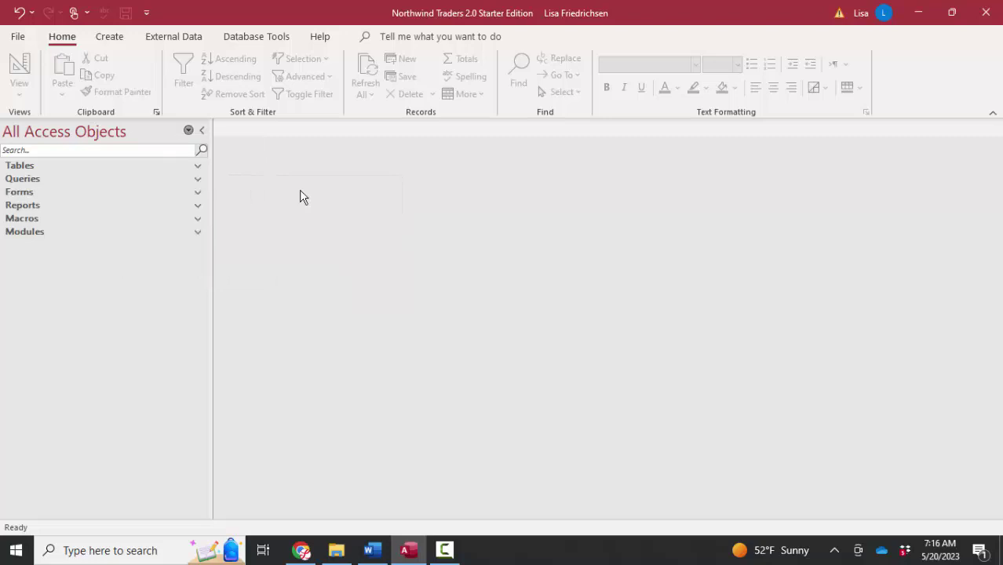
{"action": "left_click", "coordinate": [197, 166]}
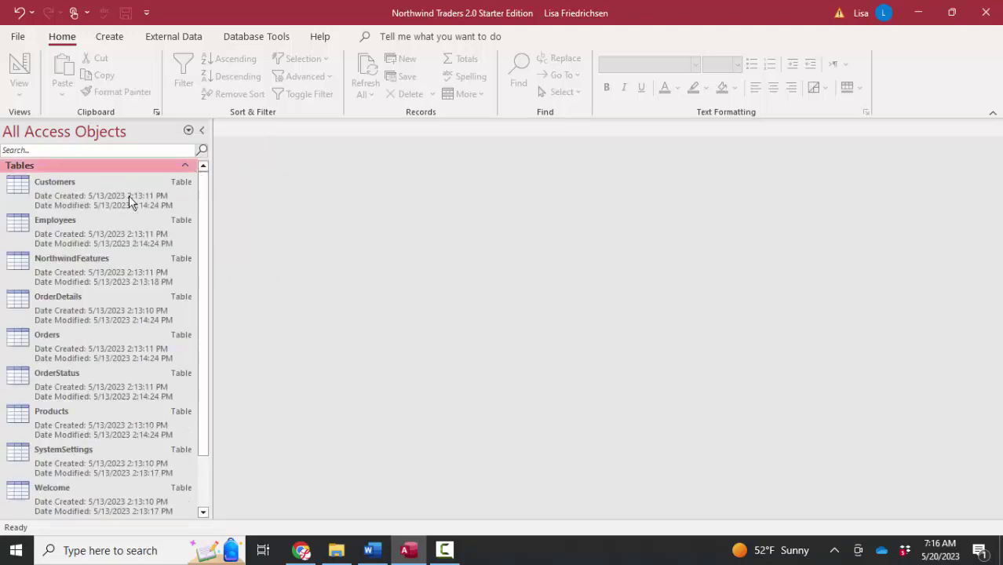
Switch the Navigation Pane objects back to List view.
{"action": "right_click", "coordinate": [137, 137]}
{"action": "mouse_move", "coordinate": [172, 183]}
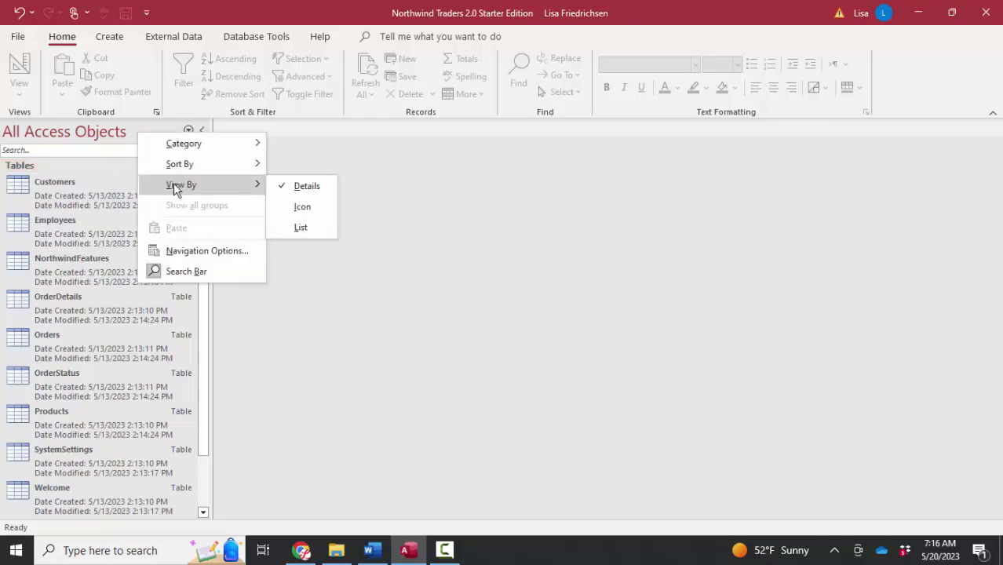
{"action": "left_click", "coordinate": [289, 233]}
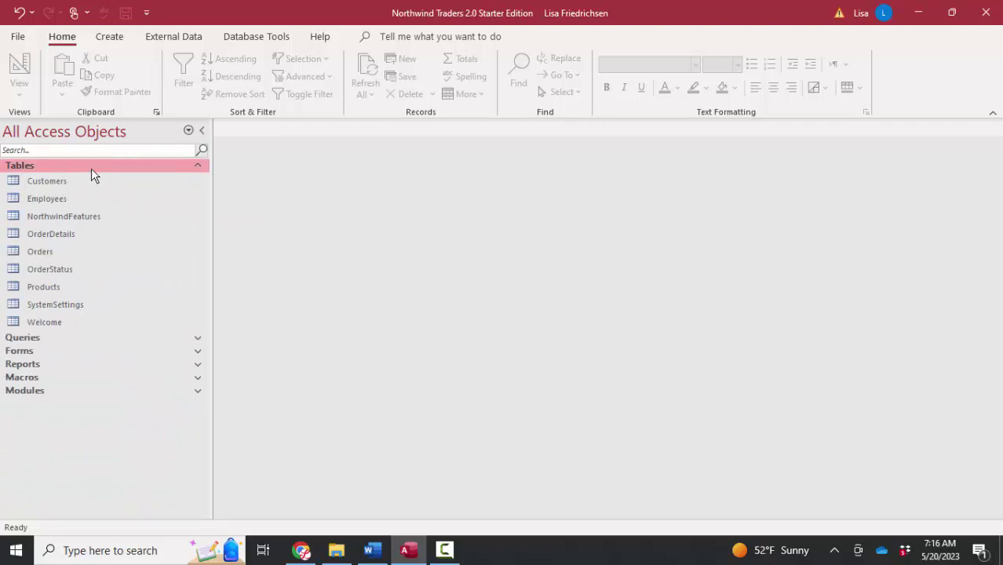
Add a custom category in Navigation Options and name it with the account holder's first name.
{"action": "right_click", "coordinate": [125, 133]}
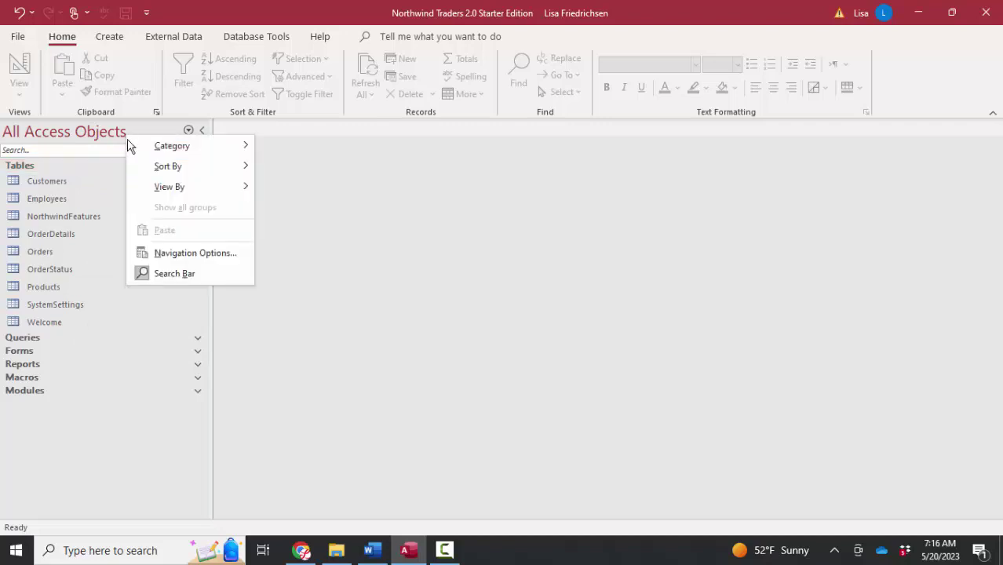
{"action": "left_click", "coordinate": [196, 253]}
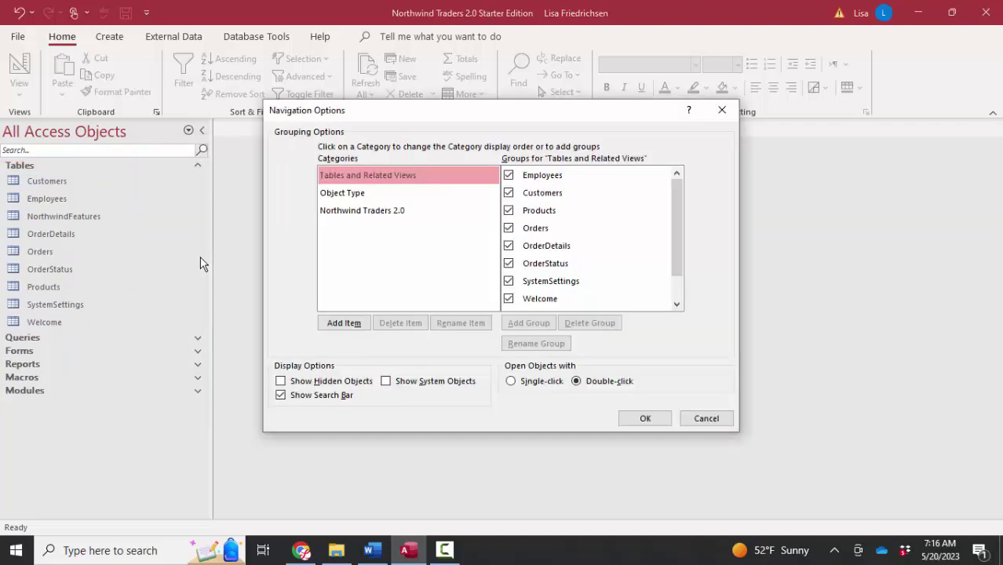
{"action": "left_click", "coordinate": [362, 210]}
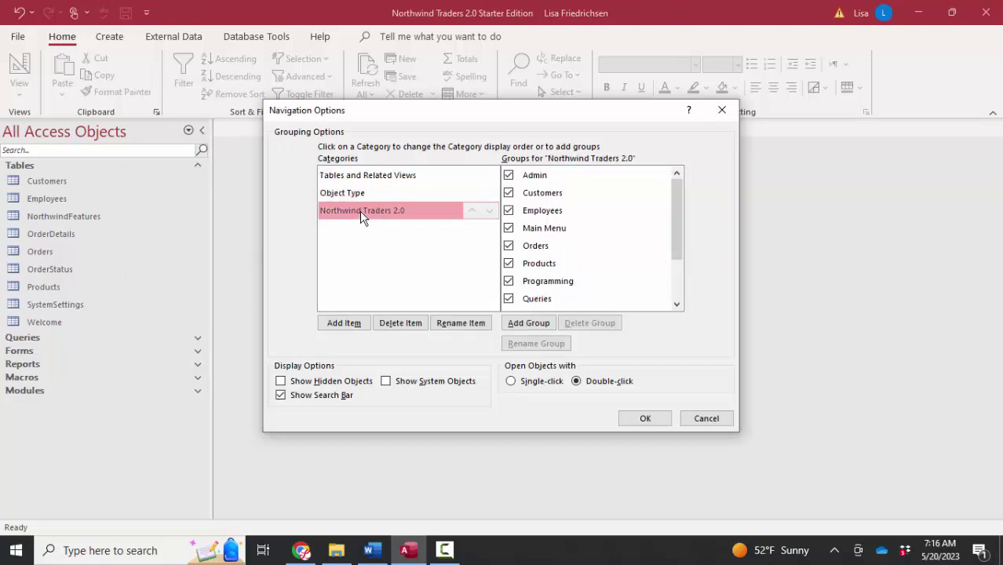
{"action": "left_click", "coordinate": [348, 325]}
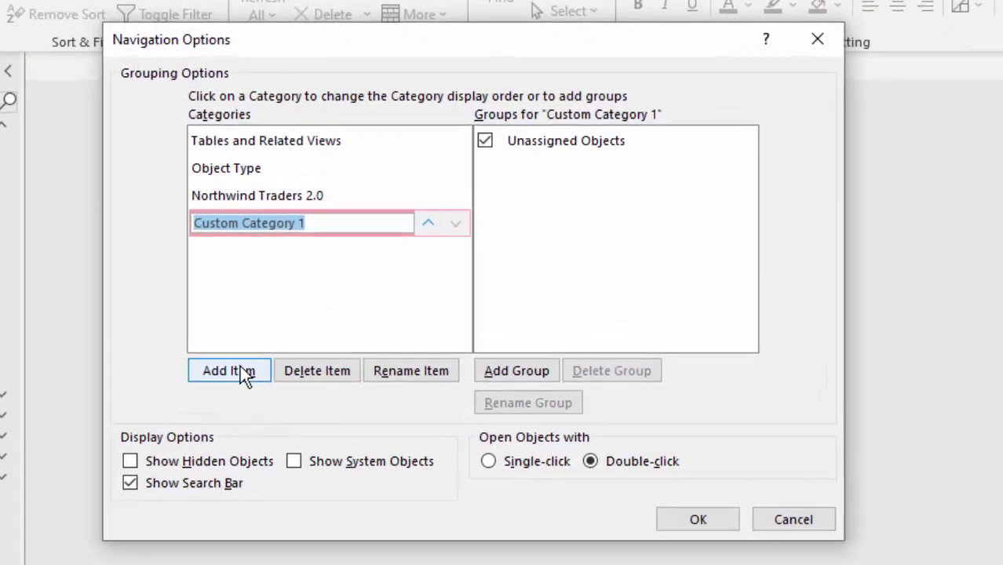
{"action": "type", "text": "Lisa"}
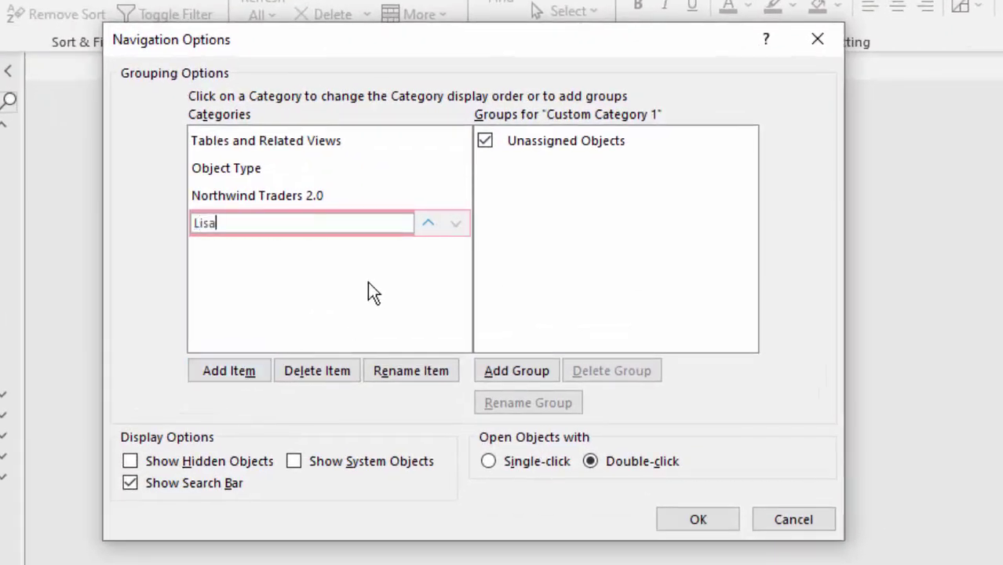
{"action": "left_click", "coordinate": [335, 223]}
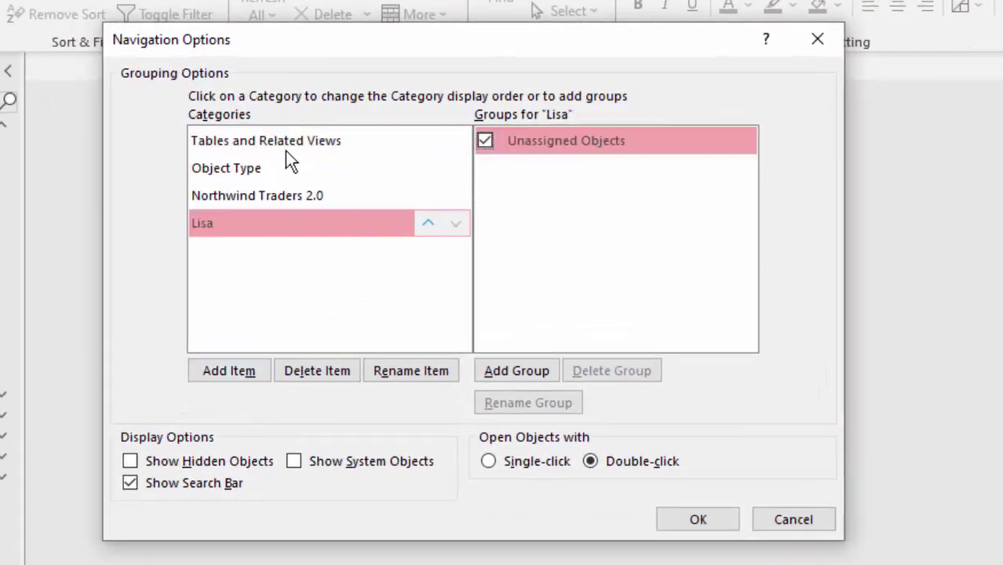
Add the groups CustomerReports and ProductReports to the new custom category and save the Navigation Options.
{"action": "left_click", "coordinate": [534, 371]}
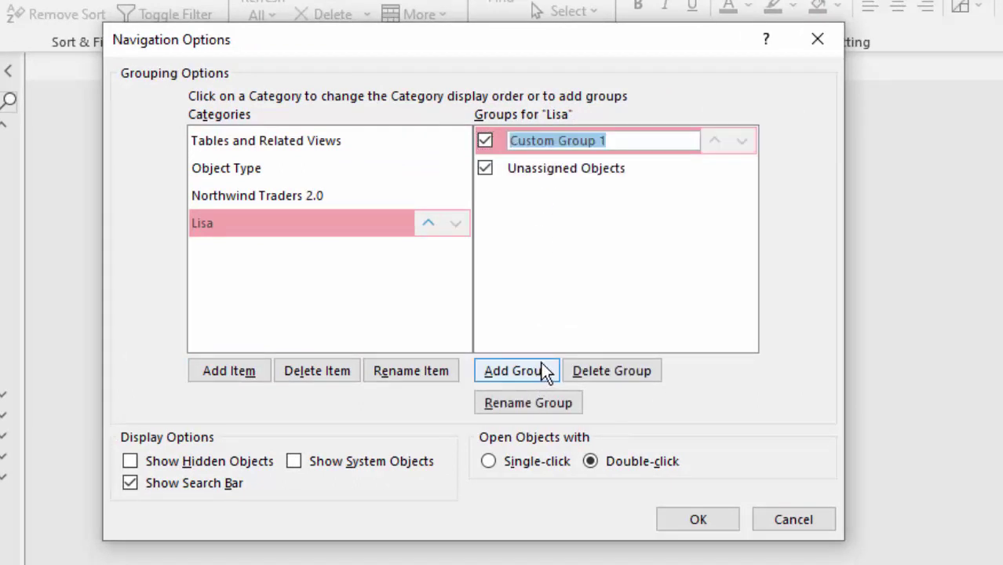
{"action": "type", "text": "CustomerReports"}
{"action": "left_click", "coordinate": [544, 371]}
{"action": "type", "text": "Produc"}
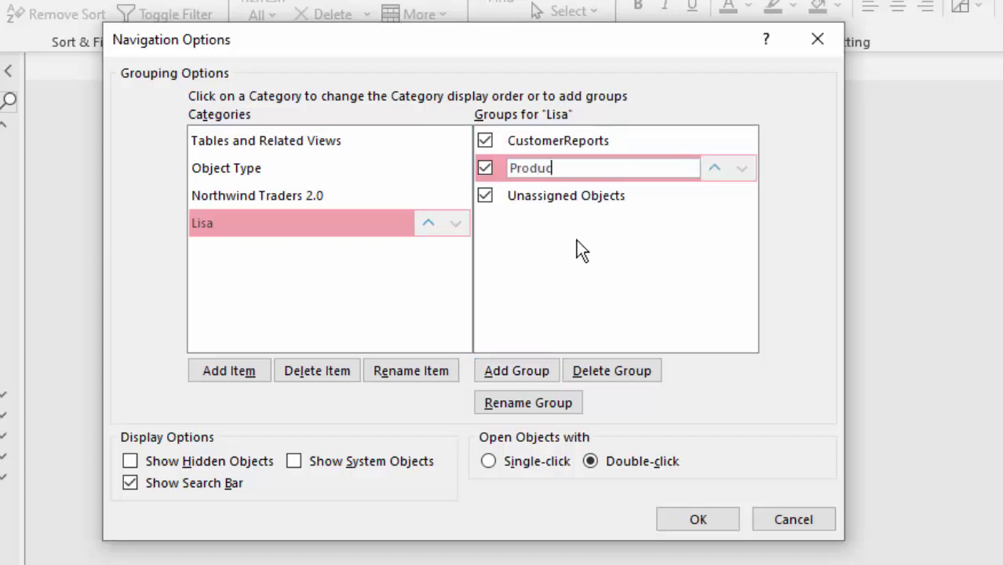
{"action": "type", "text": "tReports"}
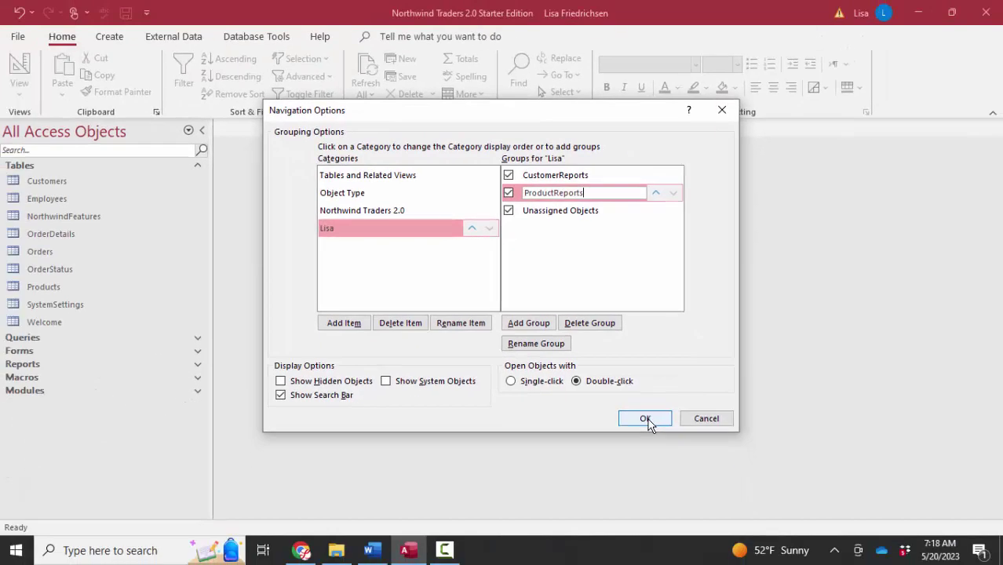
{"action": "left_click", "coordinate": [673, 471]}
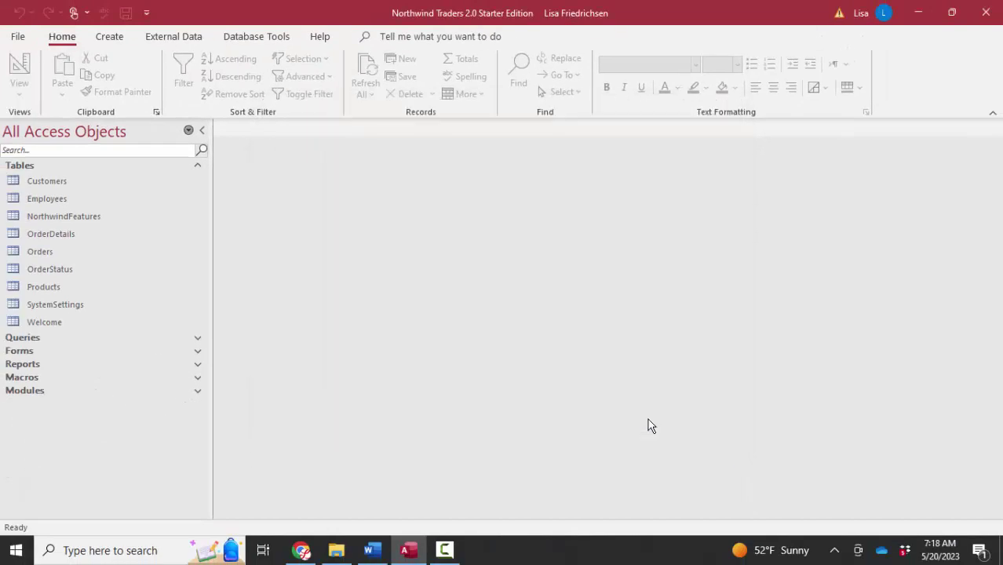
Display the new custom category in the Navigation Pane and move rptSalesByProduct from Unassigned Objects into the ProductReports group.
{"action": "left_click", "coordinate": [154, 138]}
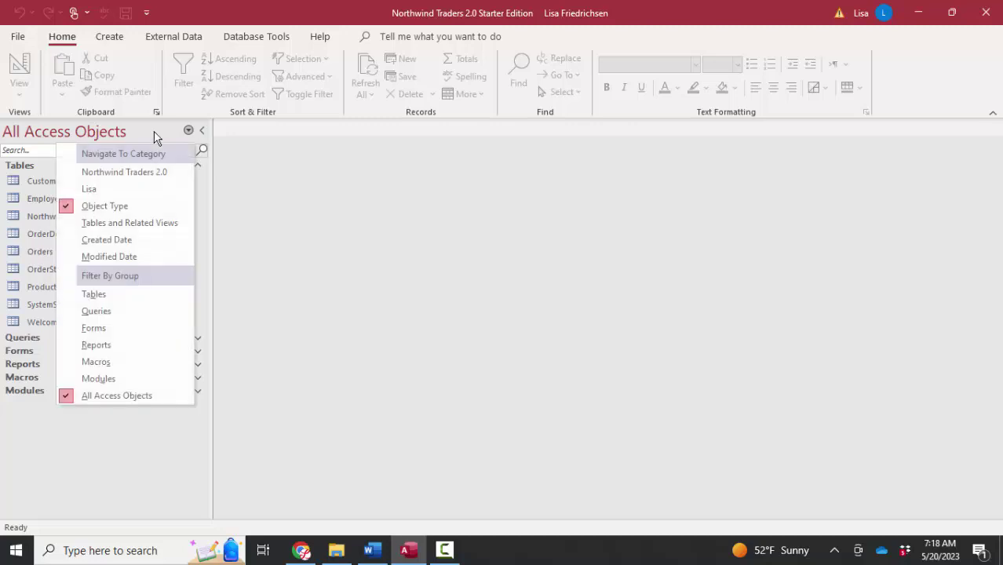
{"action": "left_click", "coordinate": [132, 192]}
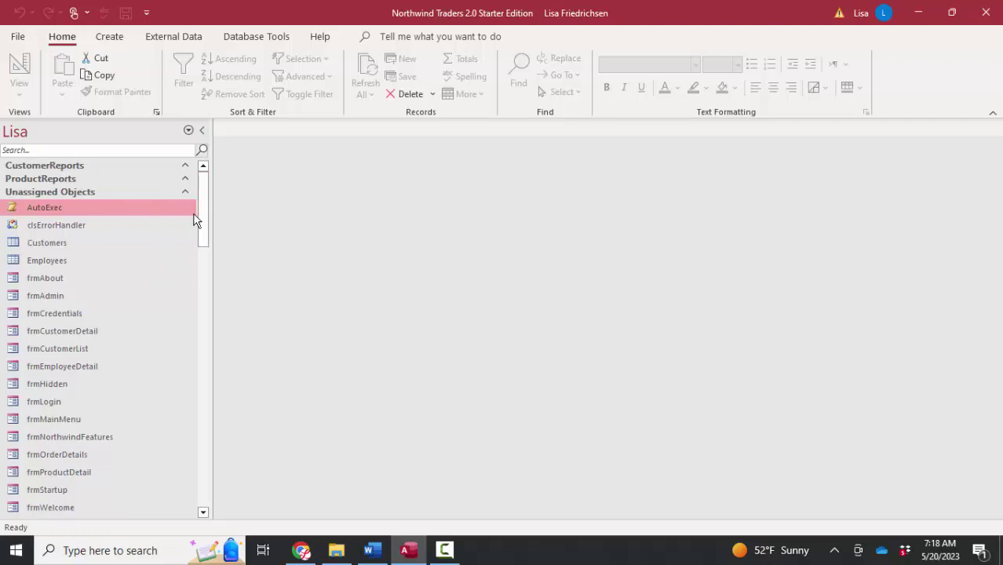
{"action": "left_click_drag", "start_coordinate": [199, 218], "coordinate": [211, 441]}
{"action": "left_click_drag", "start_coordinate": [66, 314], "coordinate": [74, 177]}
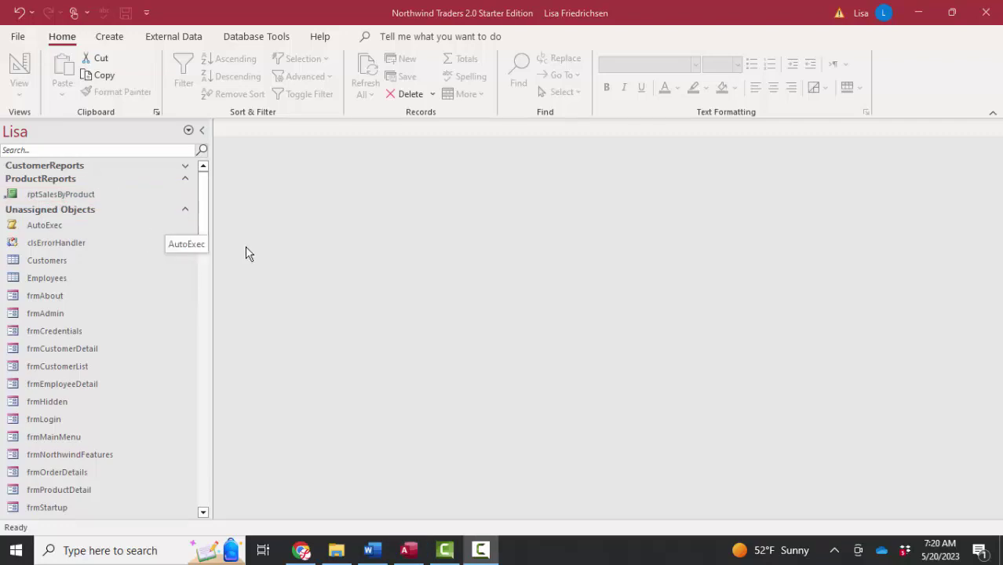
Add the rptInvoice report from Unassigned Objects to the CustomerReports group.
{"action": "left_click_drag", "start_coordinate": [205, 225], "coordinate": [233, 448]}
{"action": "right_click", "coordinate": [29, 323]}
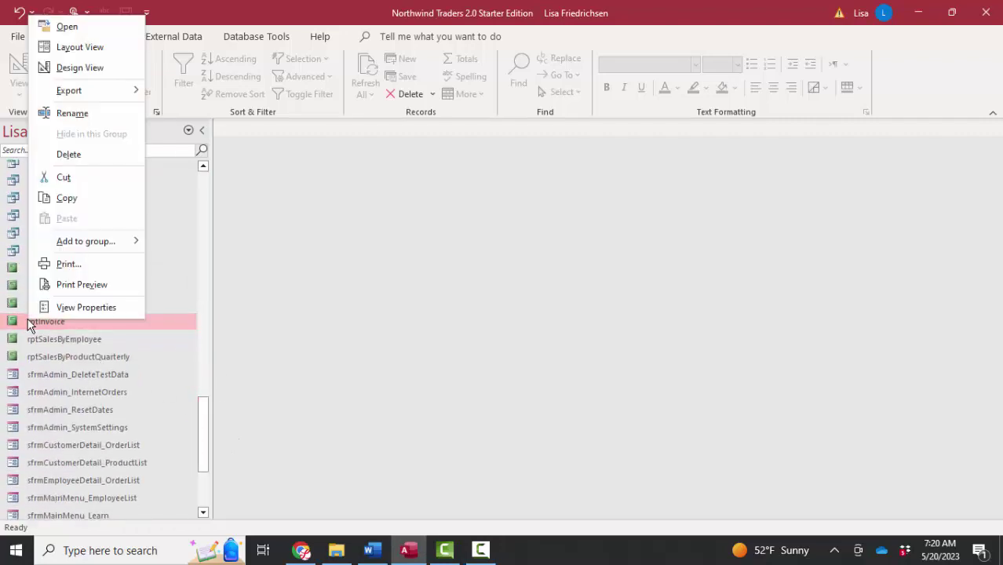
{"action": "mouse_move", "coordinate": [88, 244]}
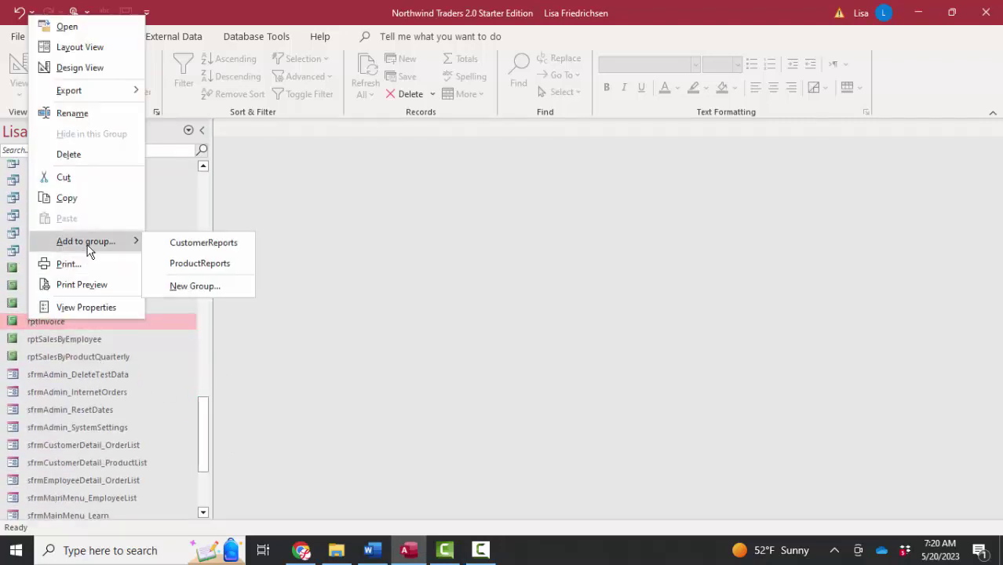
{"action": "left_click", "coordinate": [190, 243]}
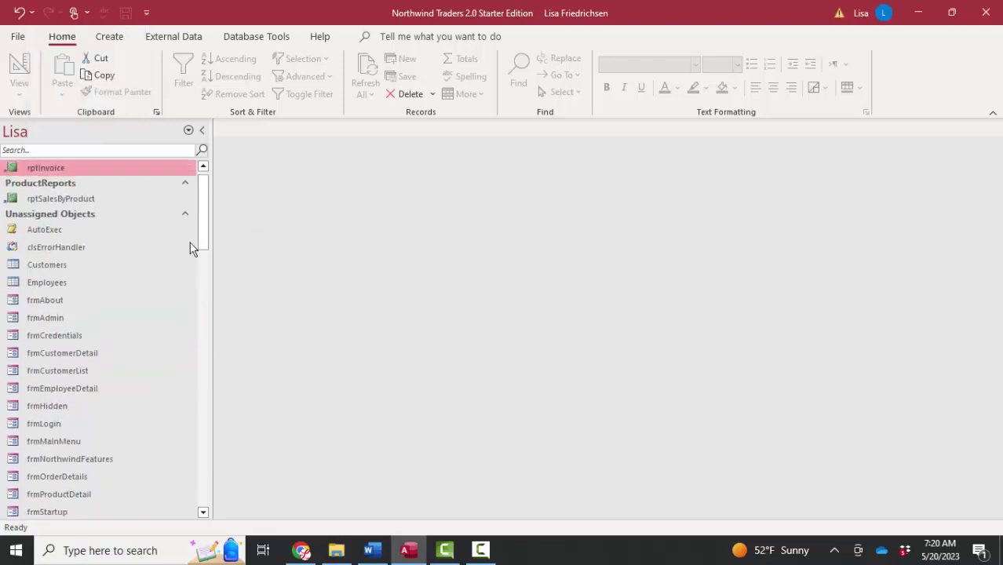
{"action": "left_click_drag", "start_coordinate": [199, 210], "coordinate": [198, 177]}
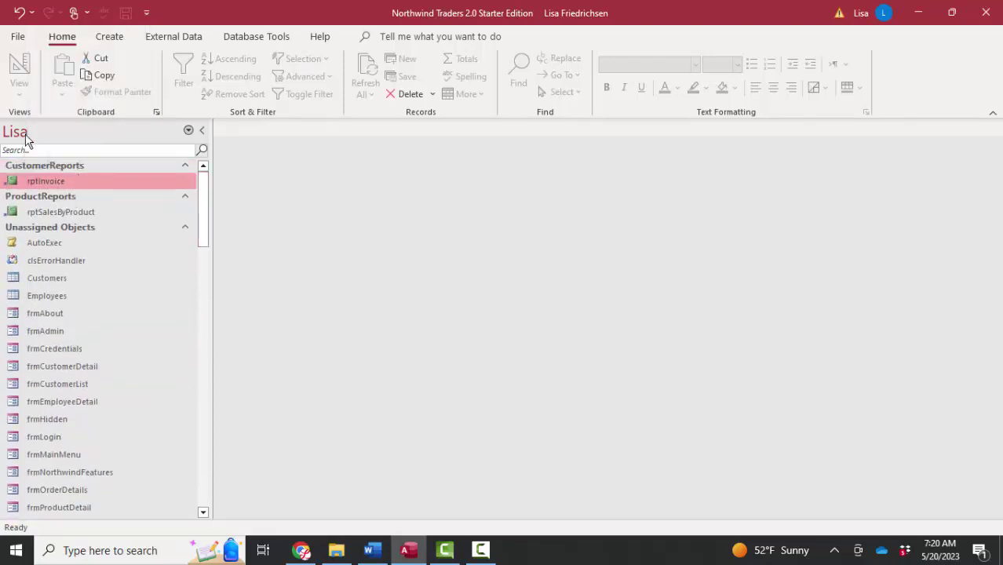
Hide the Unassigned Objects group of the custom category through Navigation Options.
{"action": "right_click", "coordinate": [58, 137]}
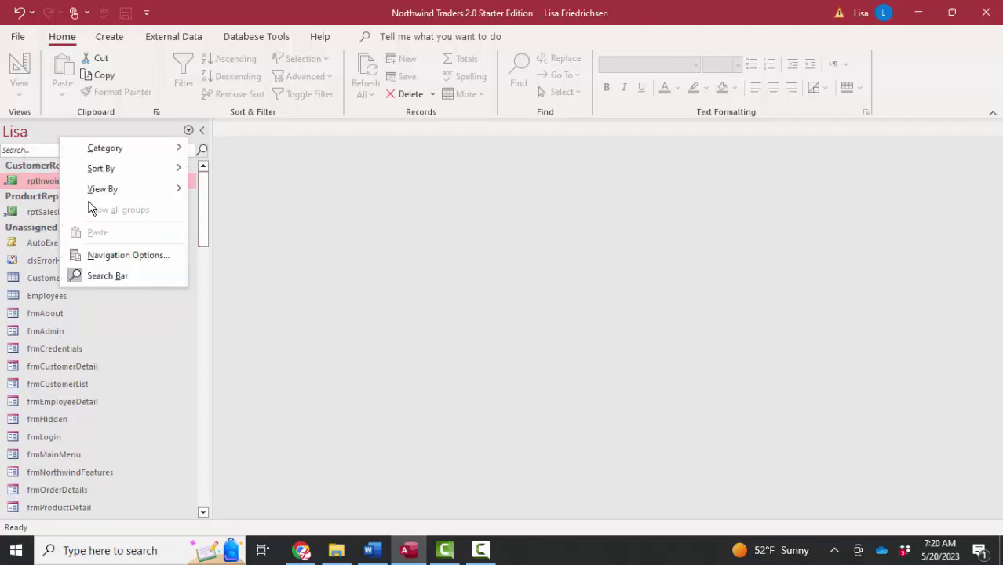
{"action": "left_click", "coordinate": [133, 259]}
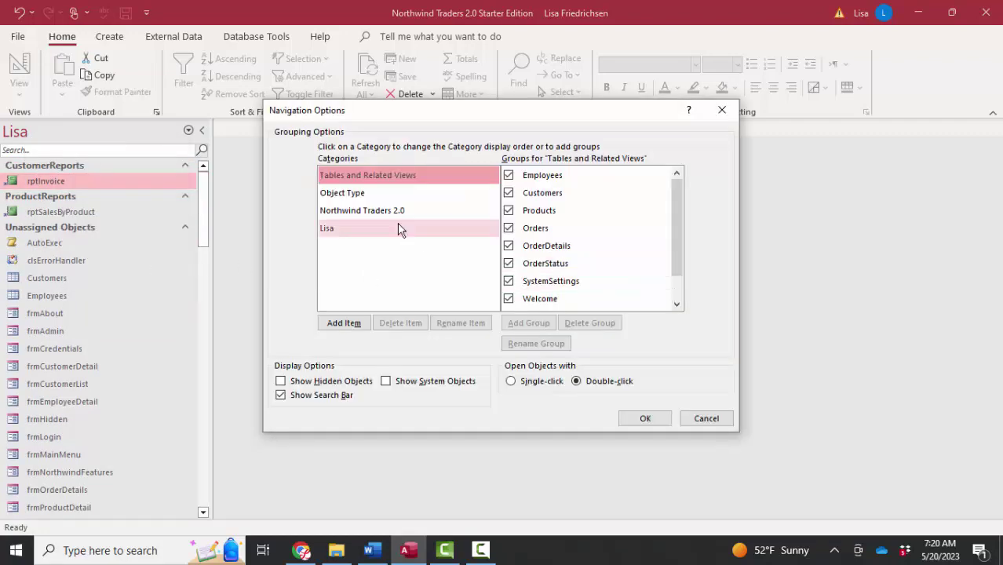
{"action": "left_click", "coordinate": [355, 233]}
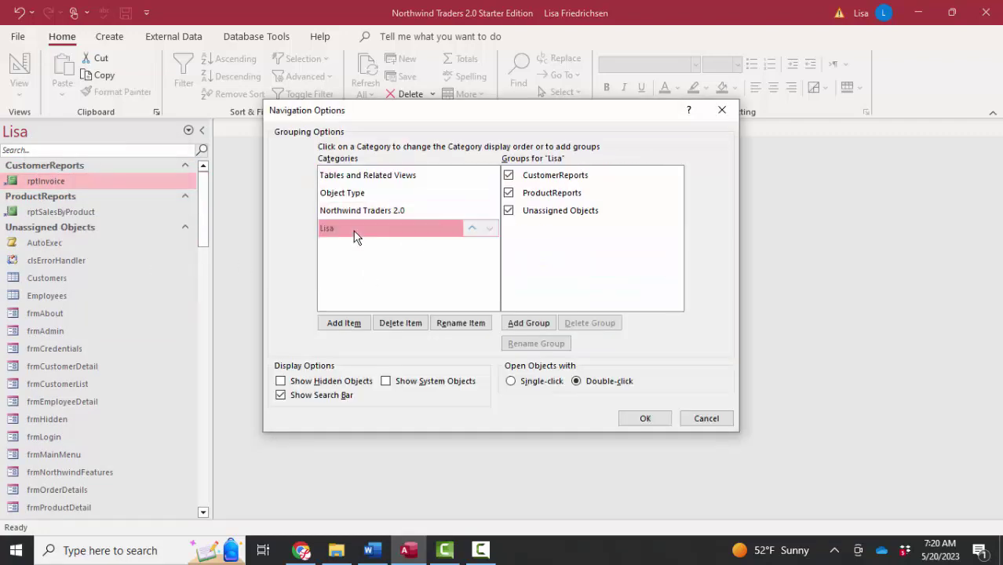
{"action": "left_click", "coordinate": [508, 211]}
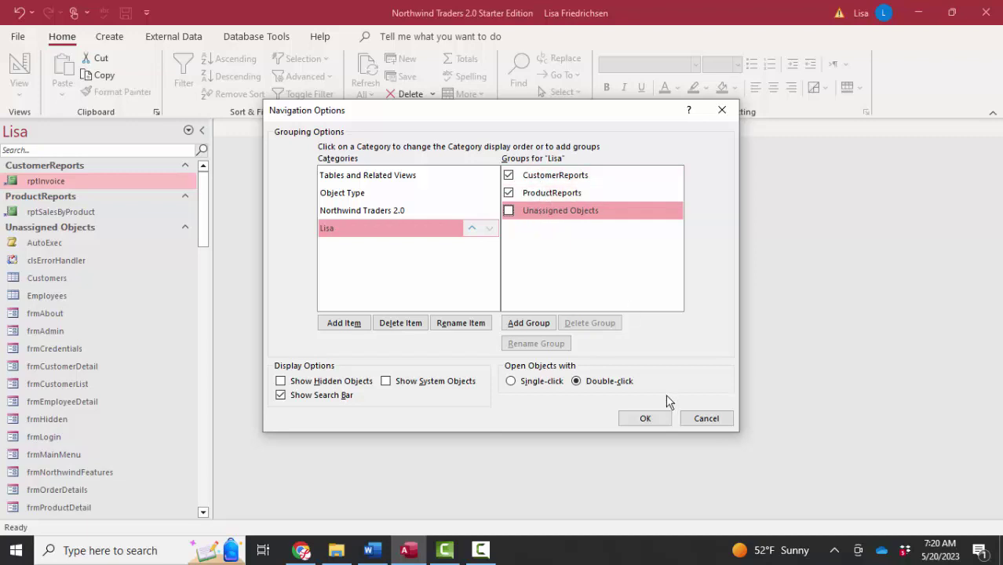
{"action": "left_click", "coordinate": [645, 420]}
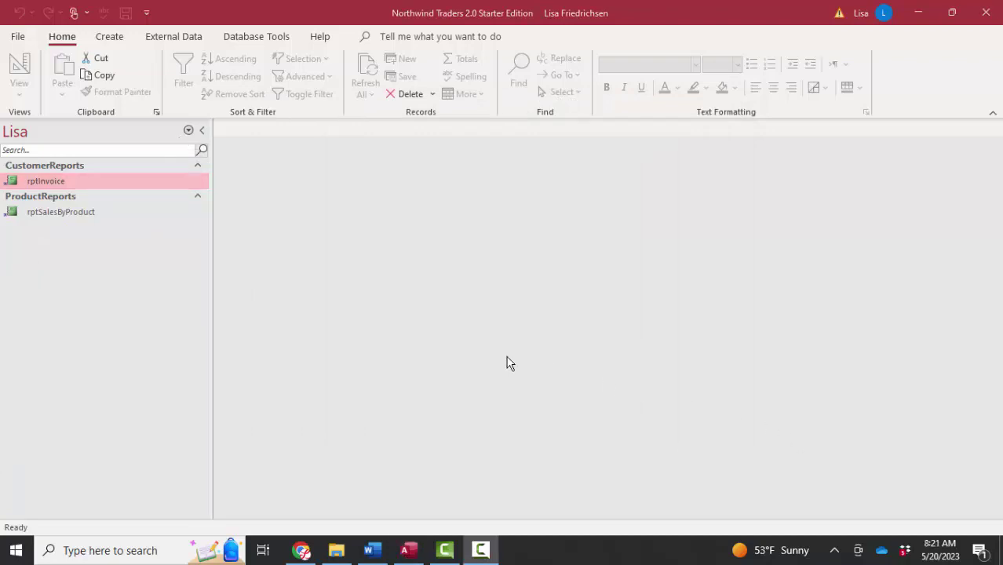
Switch the Navigation Pane to the Northwind Traders 2.0 category and back to the custom category.
{"action": "left_click", "coordinate": [187, 131]}
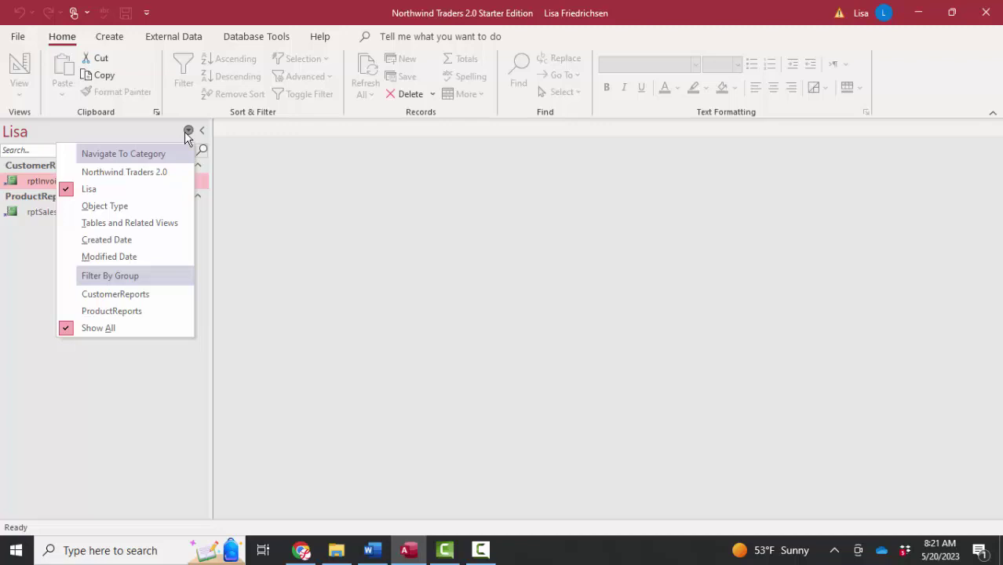
{"action": "left_click", "coordinate": [175, 172]}
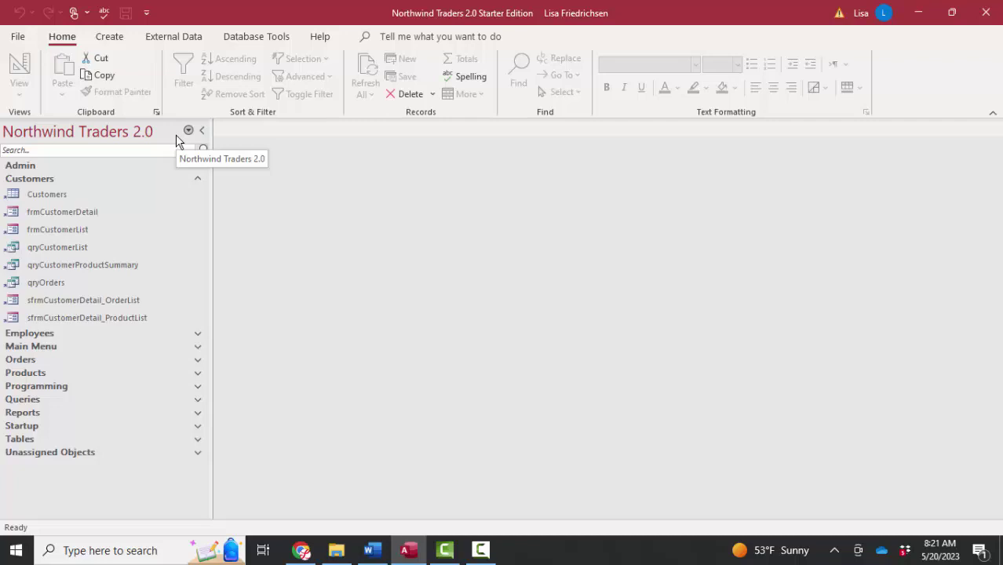
{"action": "left_click", "coordinate": [177, 138]}
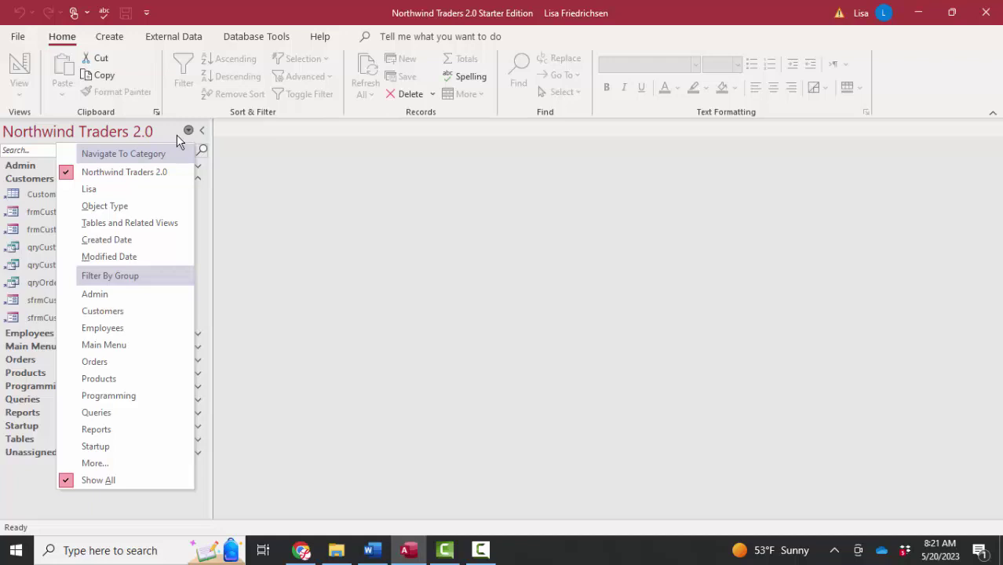
{"action": "left_click", "coordinate": [158, 192]}
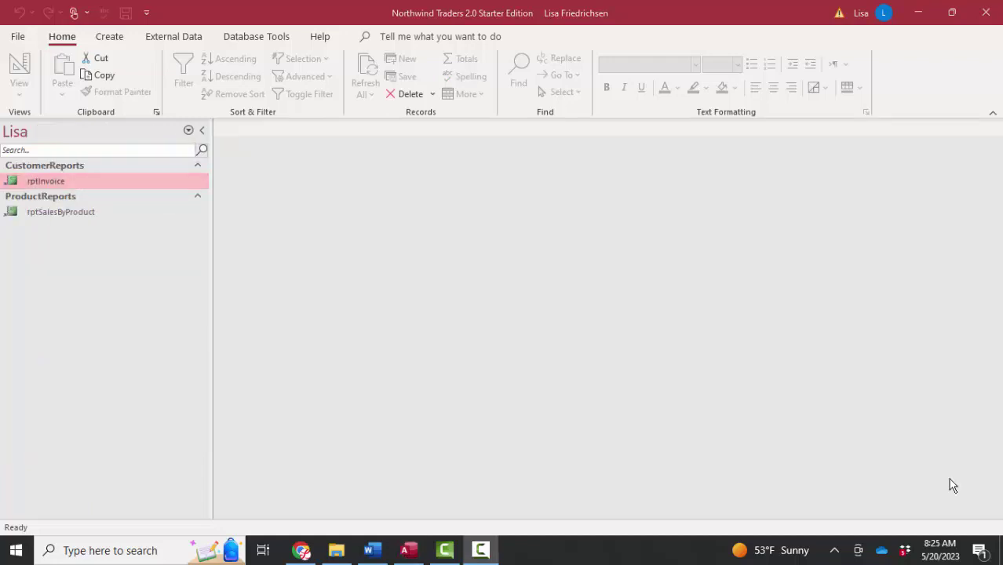